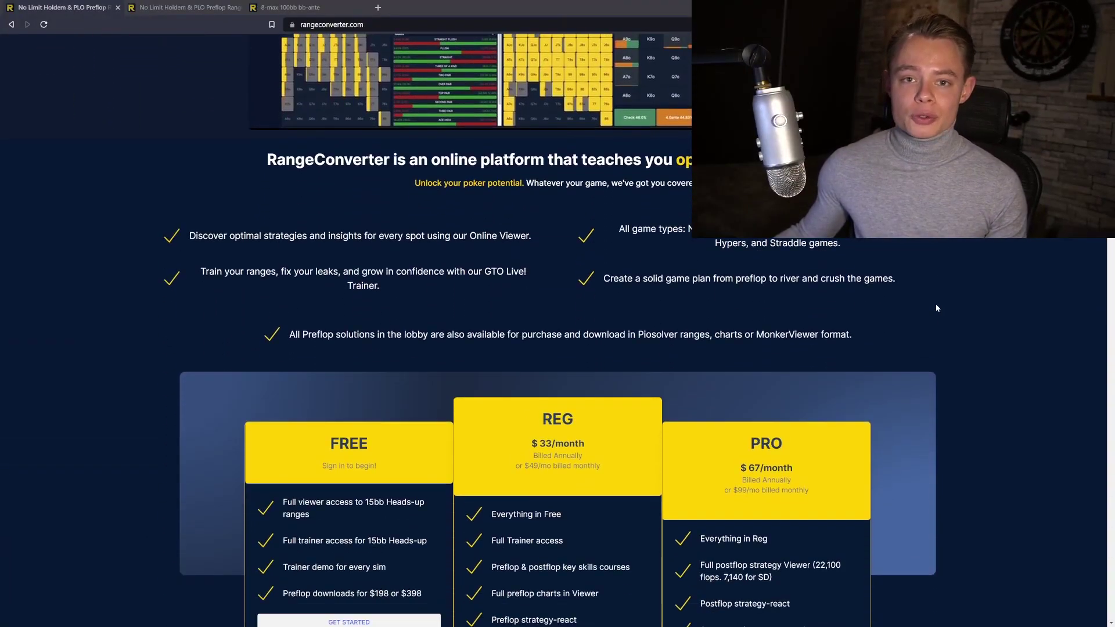
# - Browse the site's plans and the lobby's solution lists, and open the strategy view of the HU MTT 15bb solution
pyautogui.scroll(-1, 936, 307)
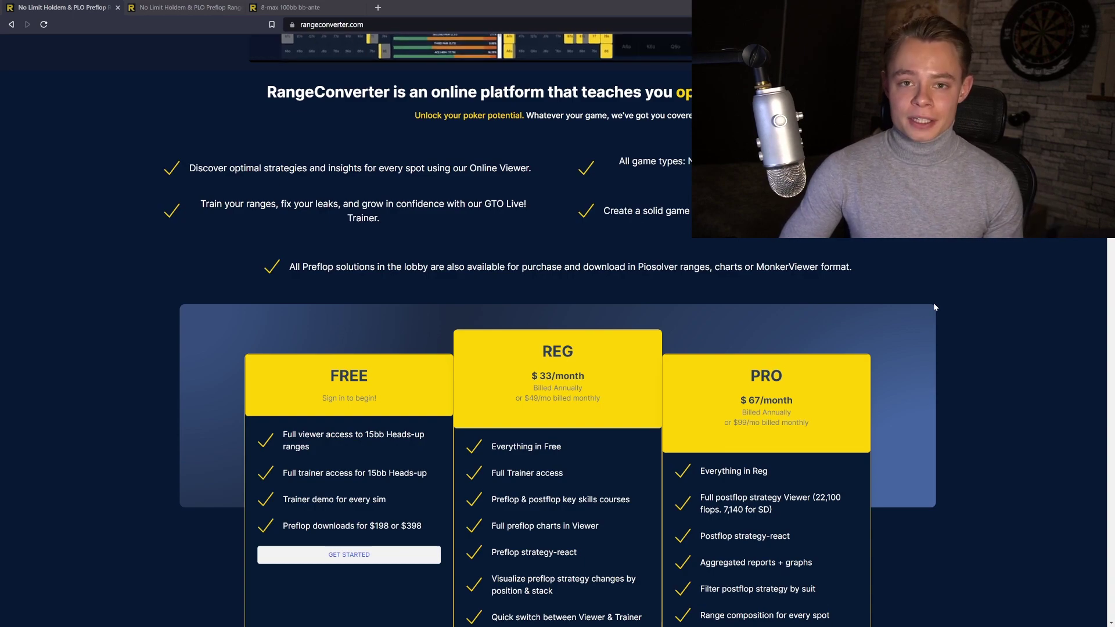
pyautogui.hotkey('ctrl', 'Tab')
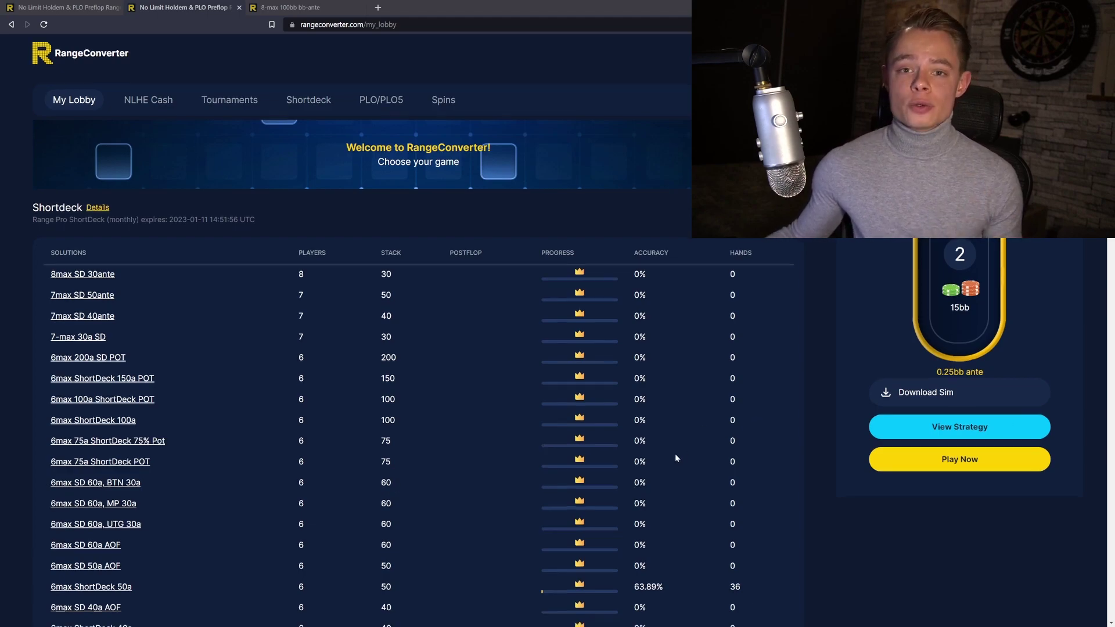
pyautogui.scroll(-5, 675, 454)
pyautogui.scroll(-10, 622, 430)
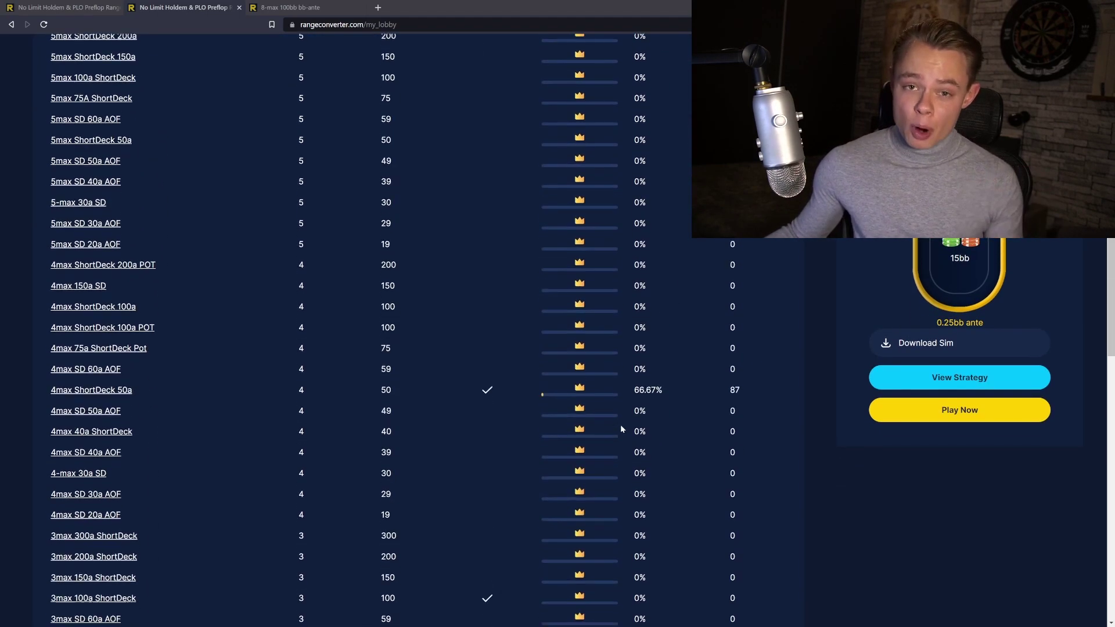
pyautogui.scroll(-6, 618, 427)
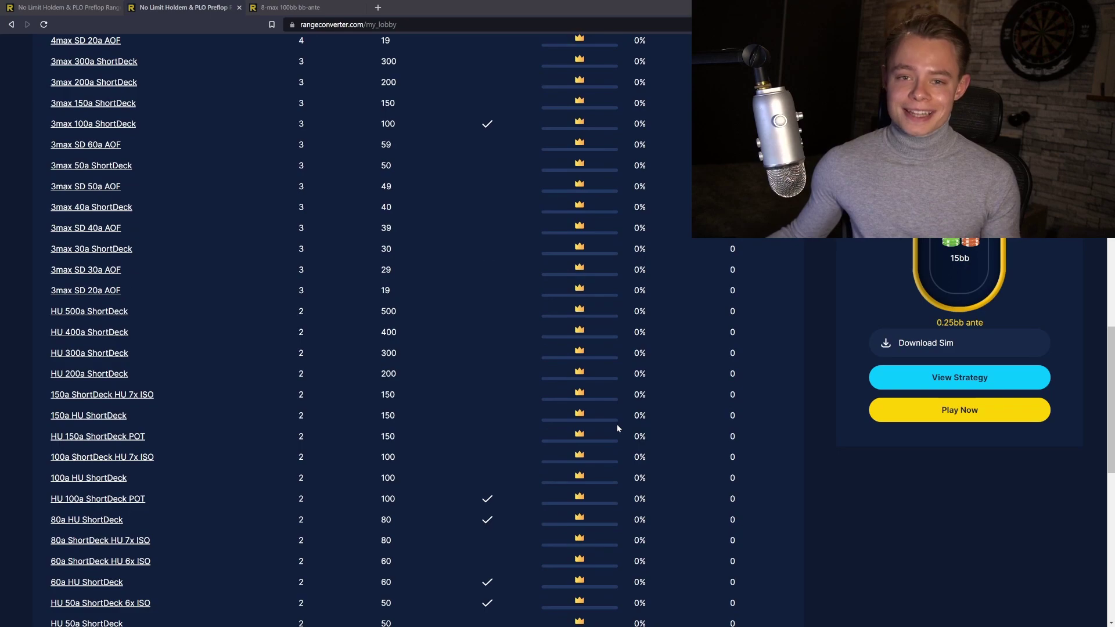
pyautogui.scroll(-5, 552, 448)
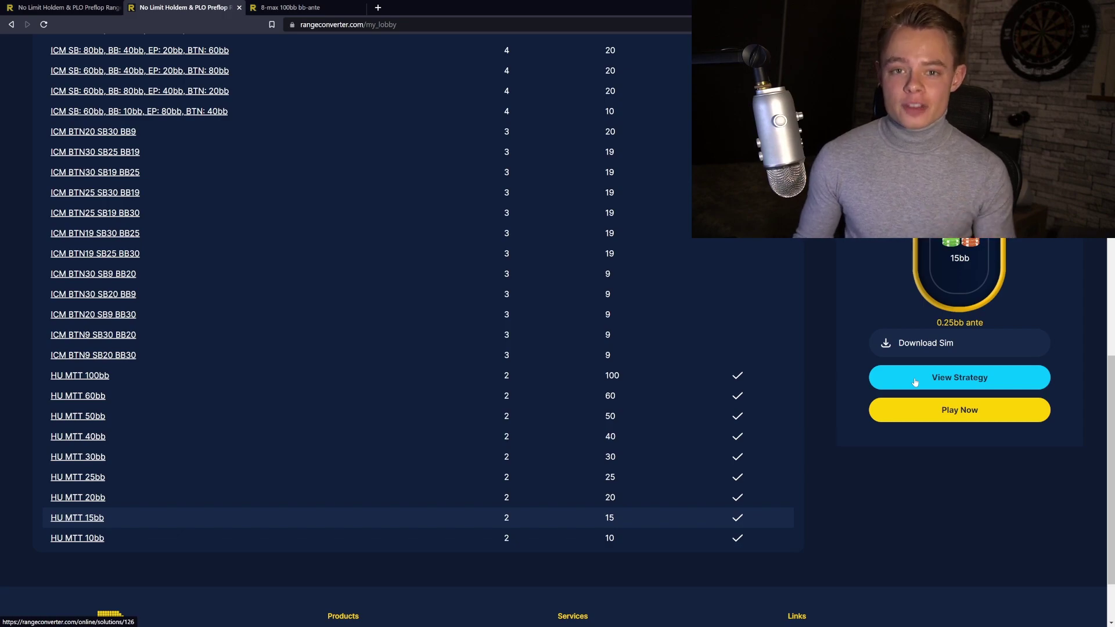
pyautogui.click(947, 387)
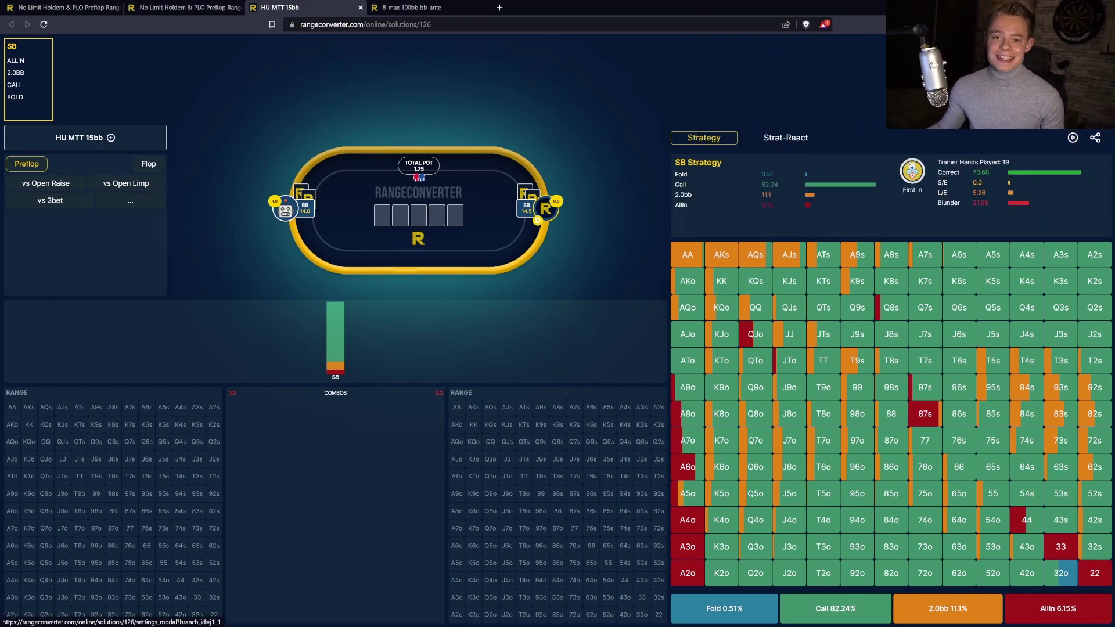
# - Review the viewer's display settings with the strategy rounding options, and the list of available HU MTT stack depths
pyautogui.click(545, 209)
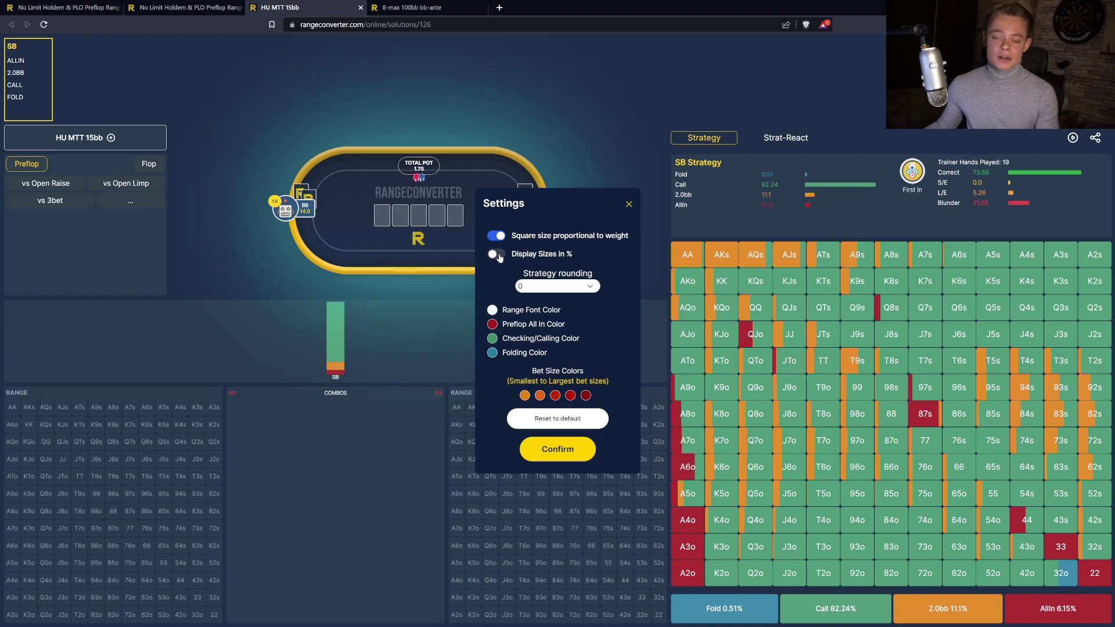
pyautogui.click(591, 287)
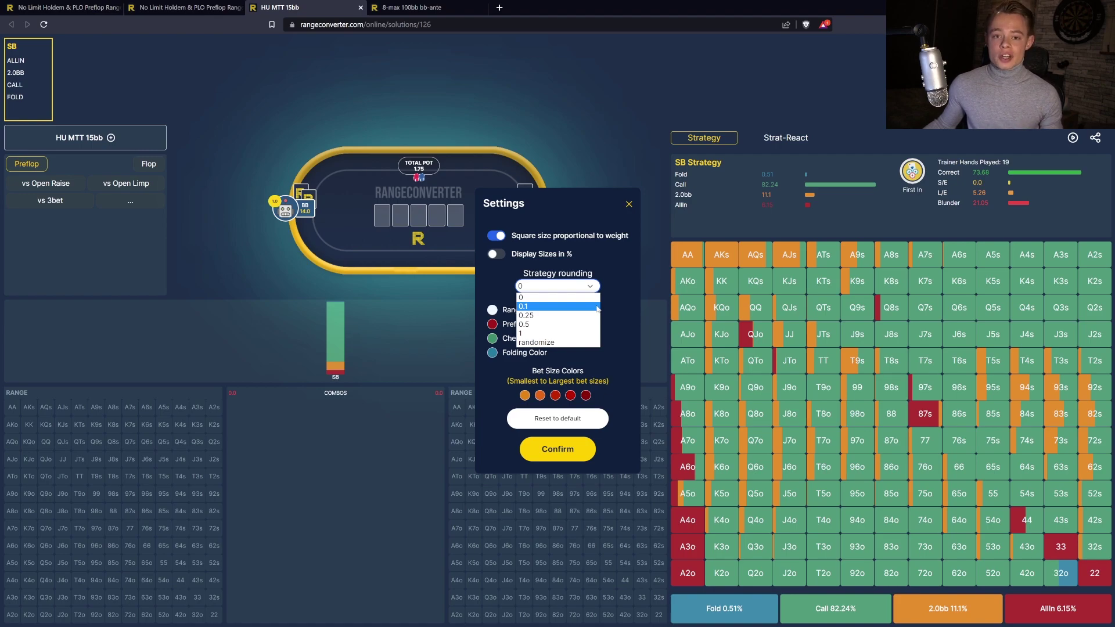
pyautogui.click(130, 129)
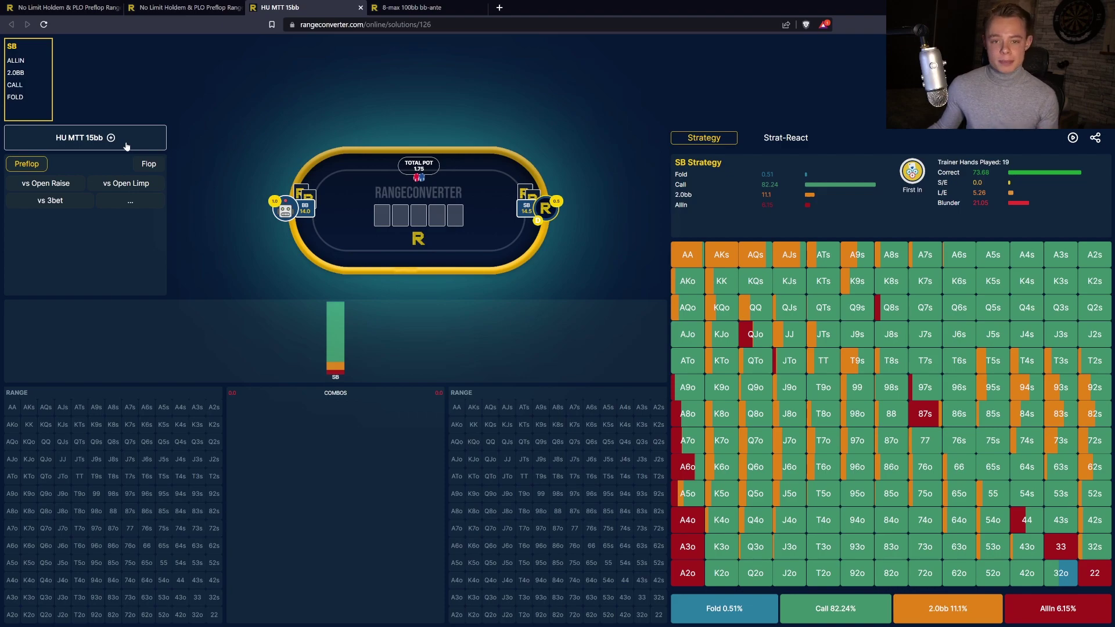
pyautogui.click(114, 139)
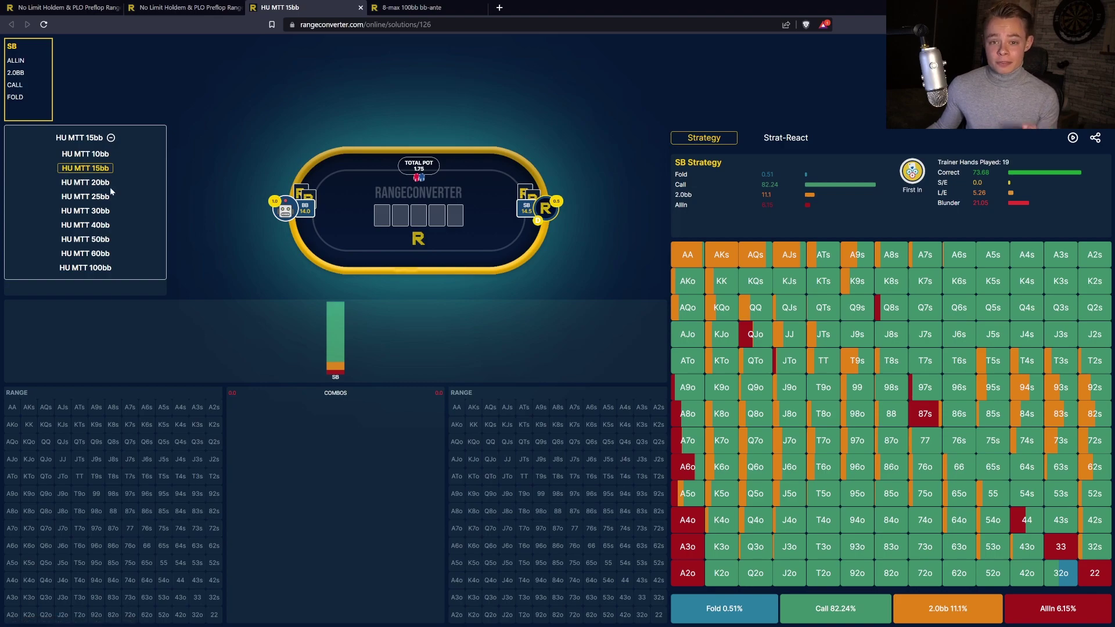
pyautogui.click(93, 138)
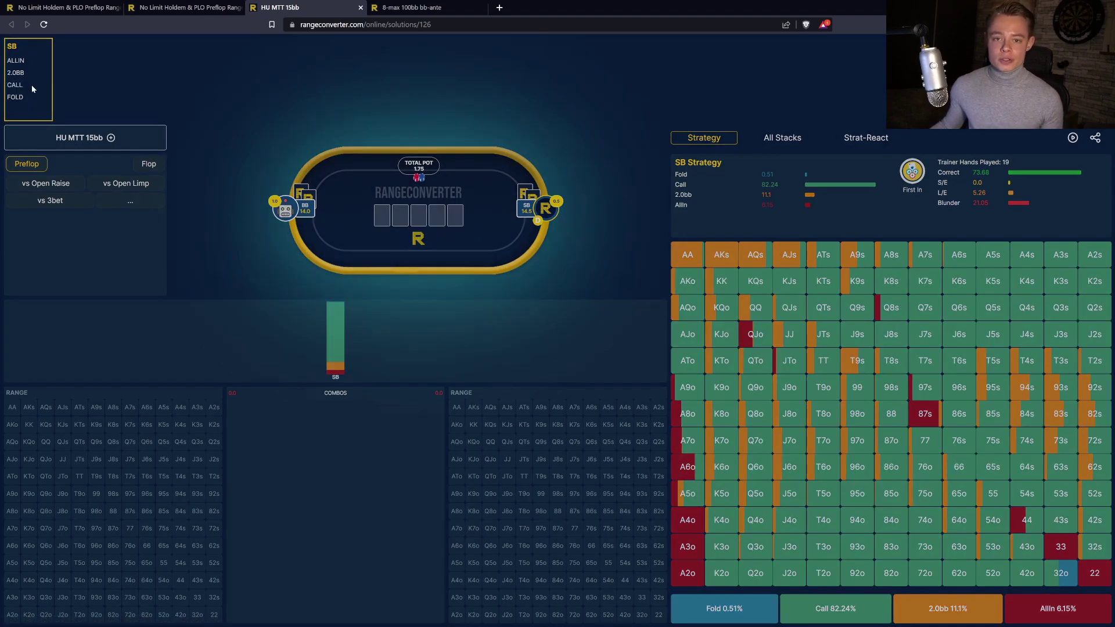
# - Set the preflop line to SB call and BB call, with A♠ T♥ 6♦ as the flop
pyautogui.click(31, 86)
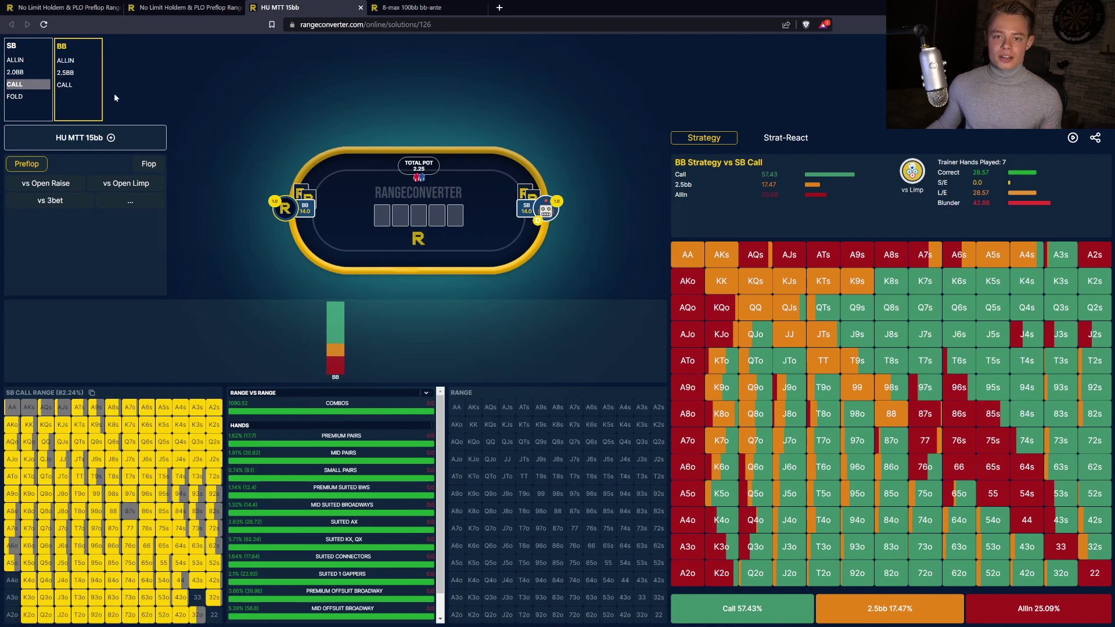
pyautogui.click(96, 86)
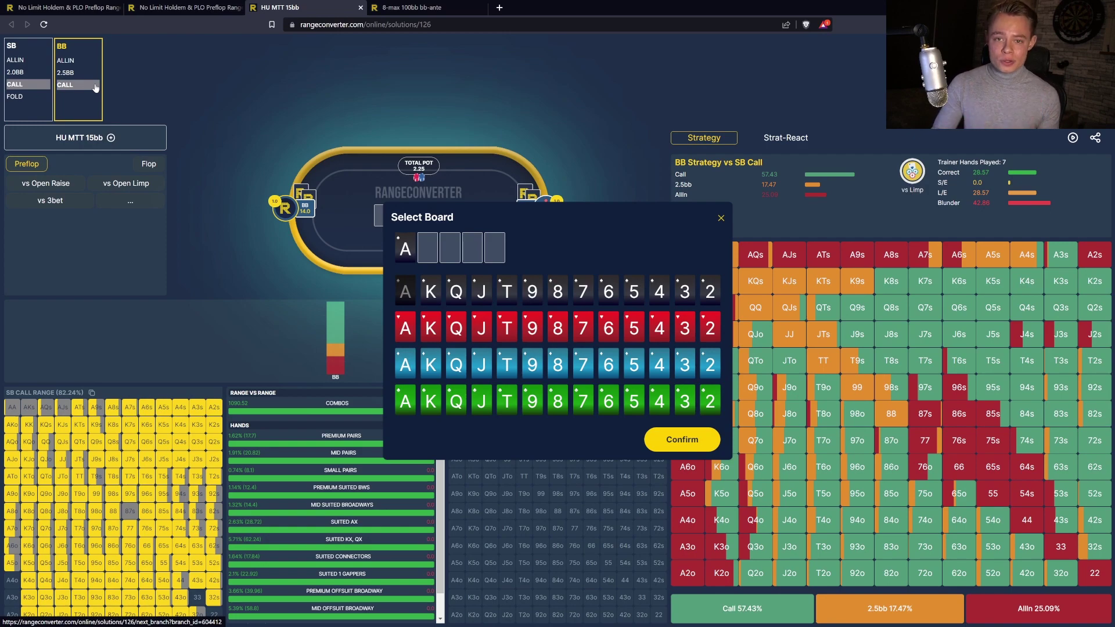
pyautogui.click(456, 327)
pyautogui.click(457, 327)
pyautogui.click(507, 327)
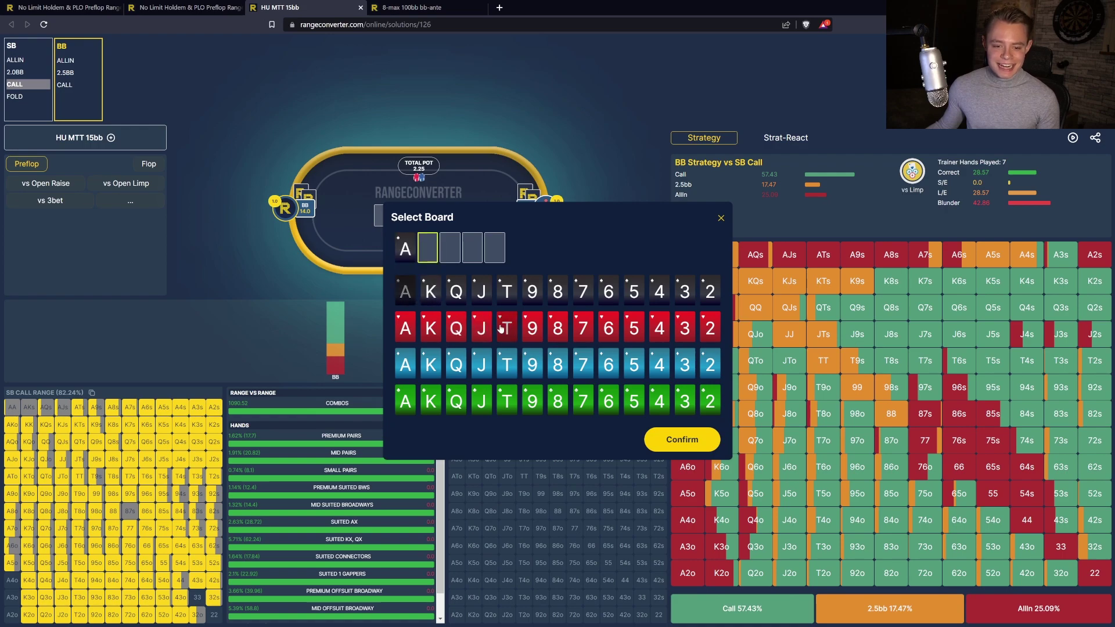
pyautogui.click(609, 364)
pyautogui.click(678, 442)
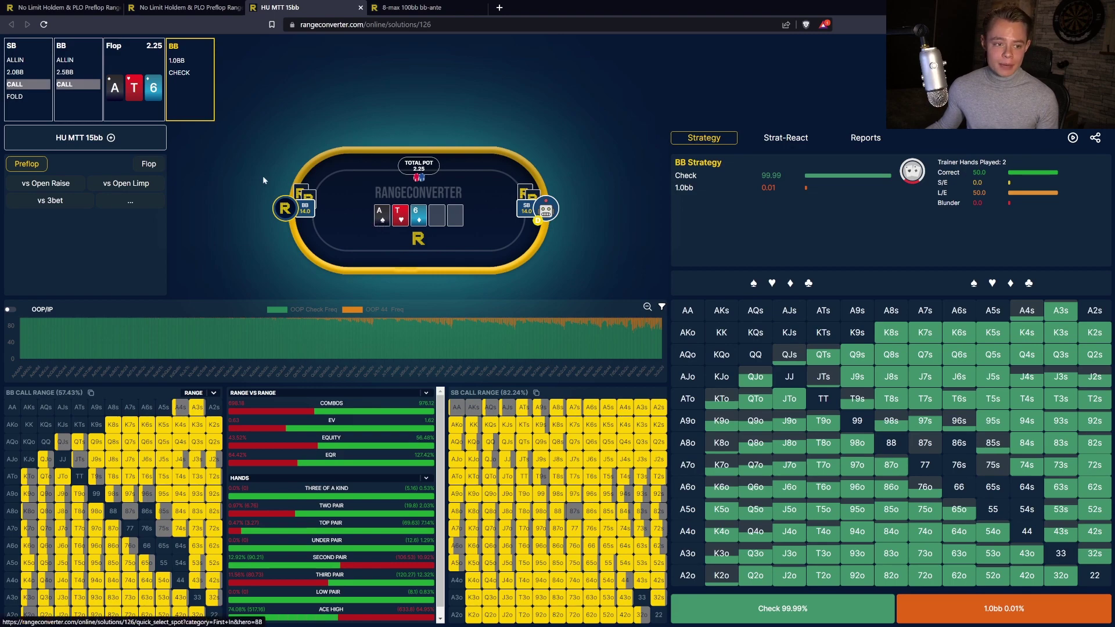
# - Change the flop to A♠ K♦ 6♦, check with both players and set 8♣ as the turn card
pyautogui.click(134, 92)
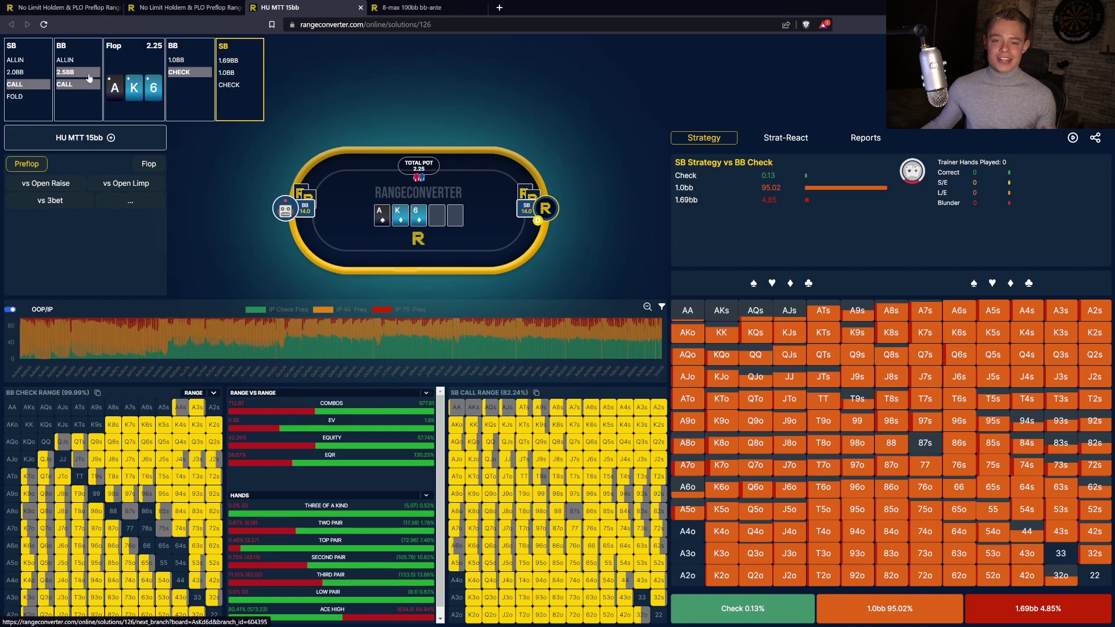
pyautogui.click(89, 78)
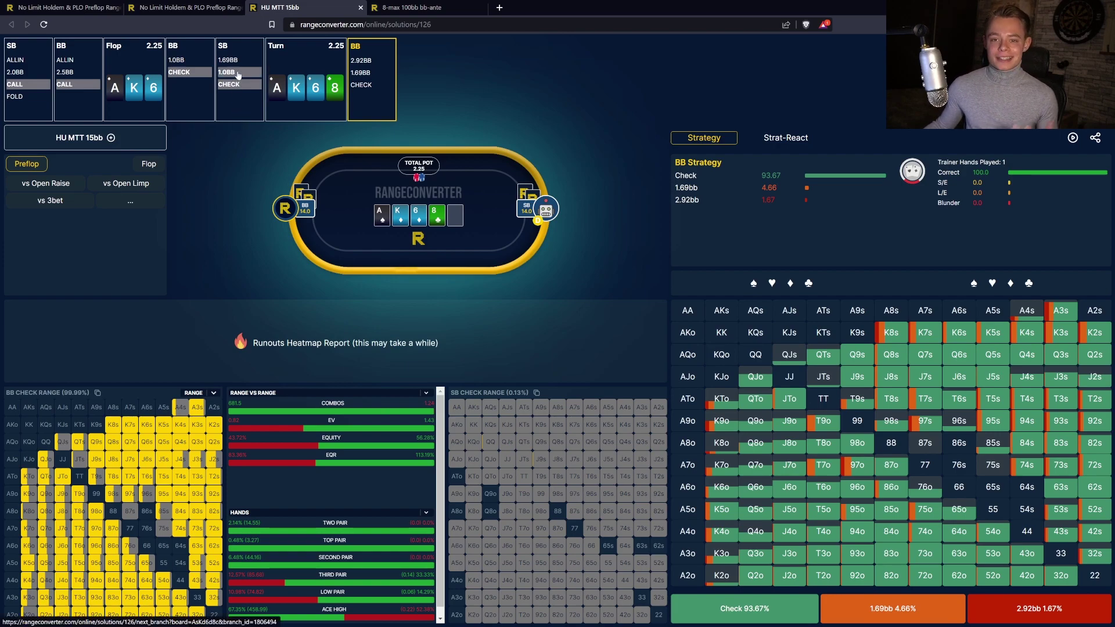
# - Switch to the 8-max 100bb bb-ante solution and load the preflop vs 3bet spot with UTG as hero and BTN as villain
pyautogui.hotkey('ctrl', 'Tab')
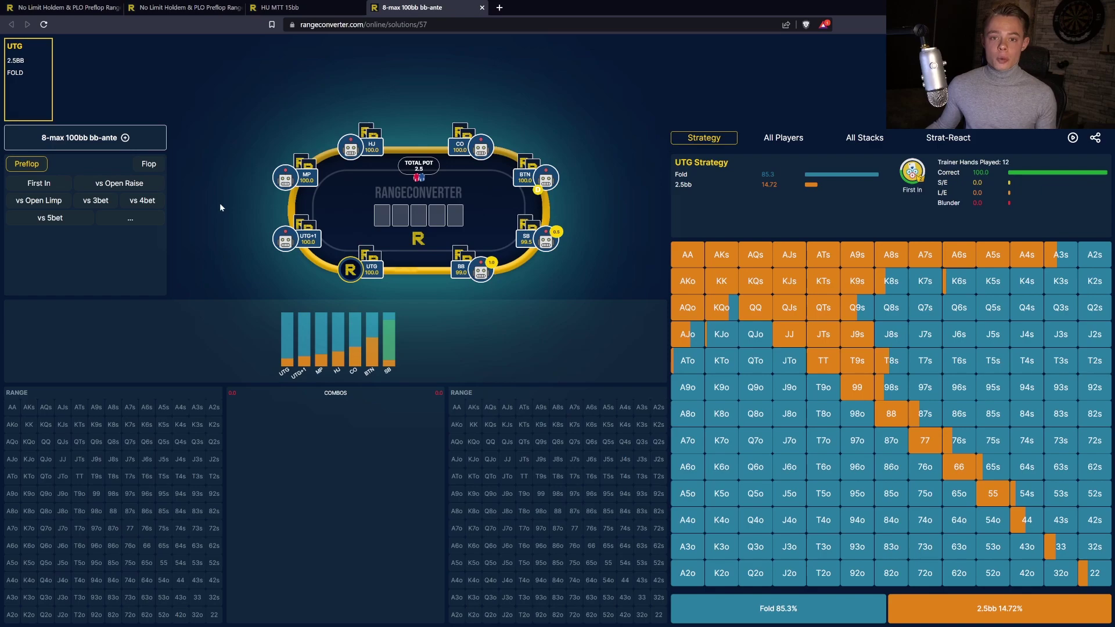
pyautogui.click(108, 202)
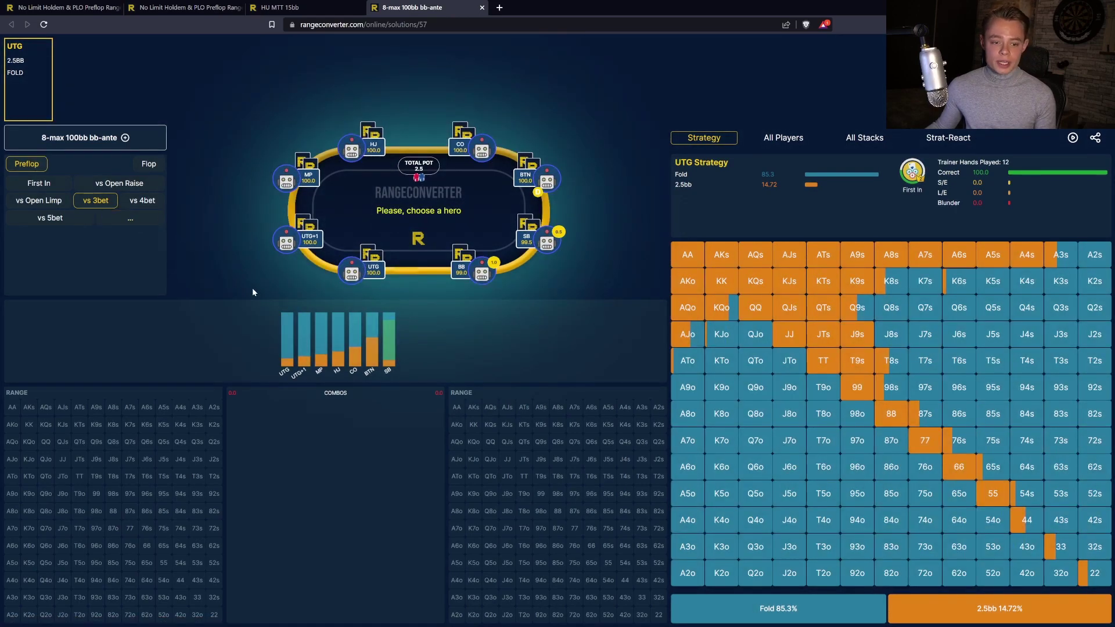
pyautogui.click(354, 274)
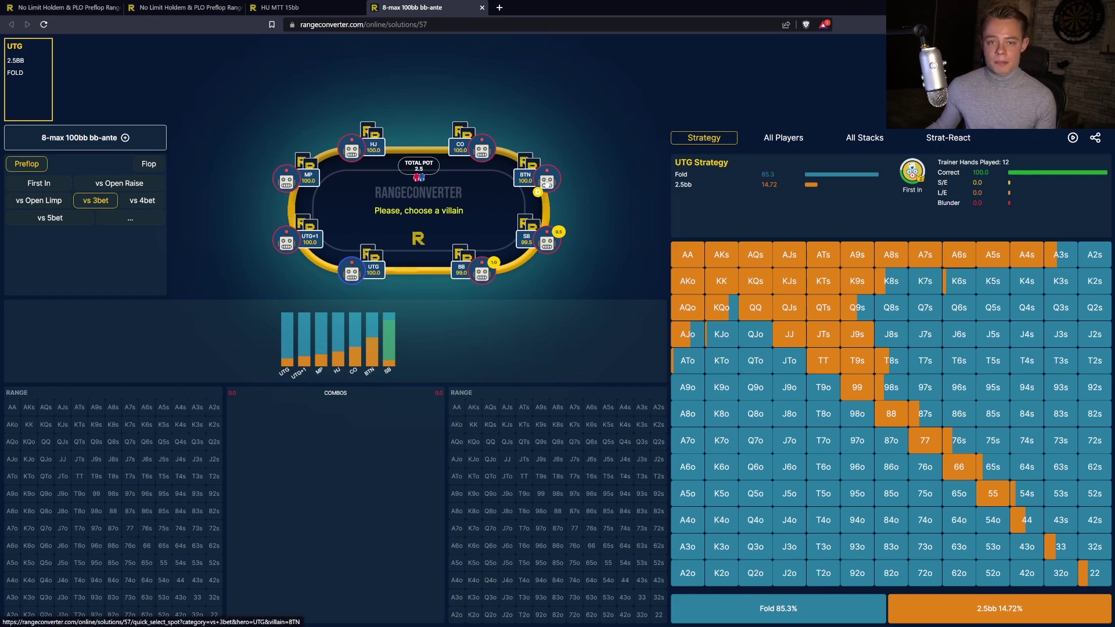
pyautogui.click(546, 185)
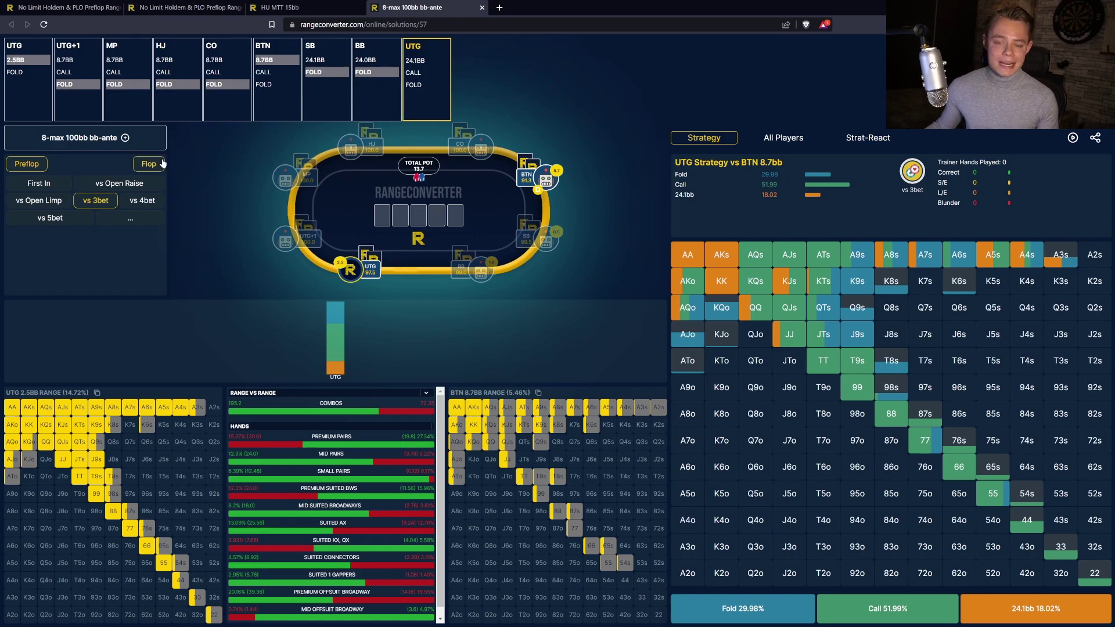
# - Load the in-position 3bet flop spot CO 2.5bb, BTN 8.7bb, CO Call with the board A♠ K♥ T♦
pyautogui.click(149, 168)
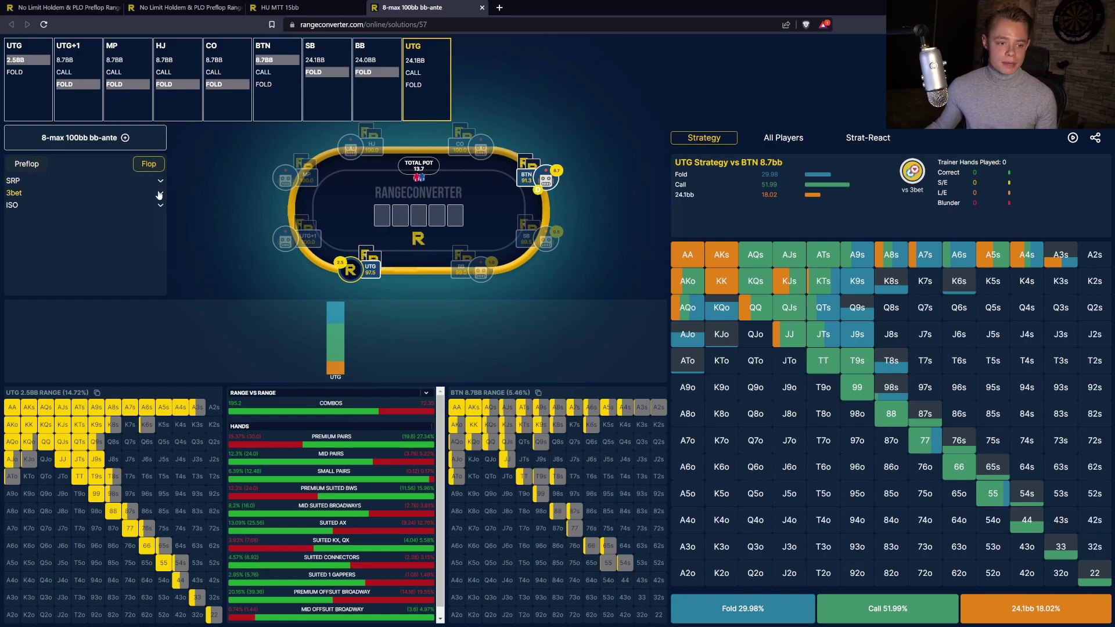
pyautogui.click(160, 195)
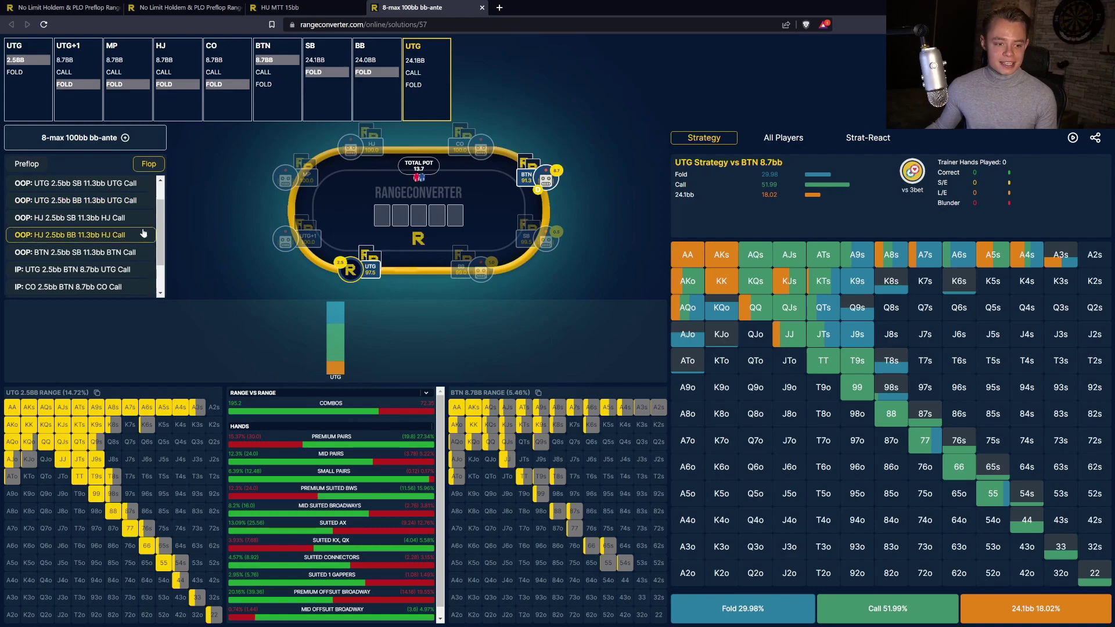
pyautogui.scroll(-1, 141, 234)
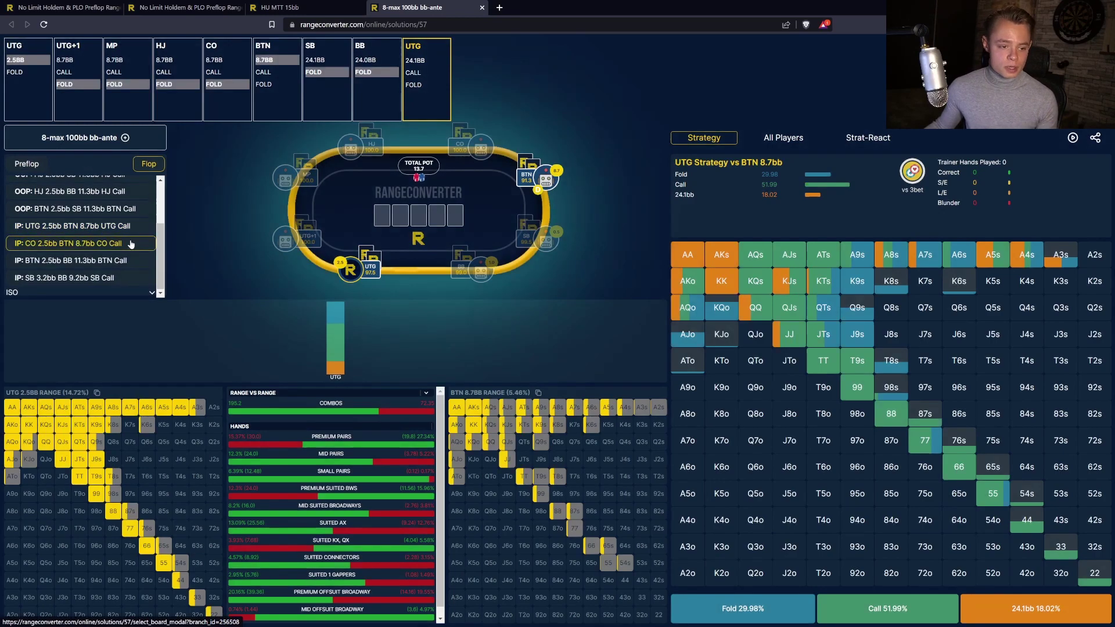
pyautogui.click(131, 245)
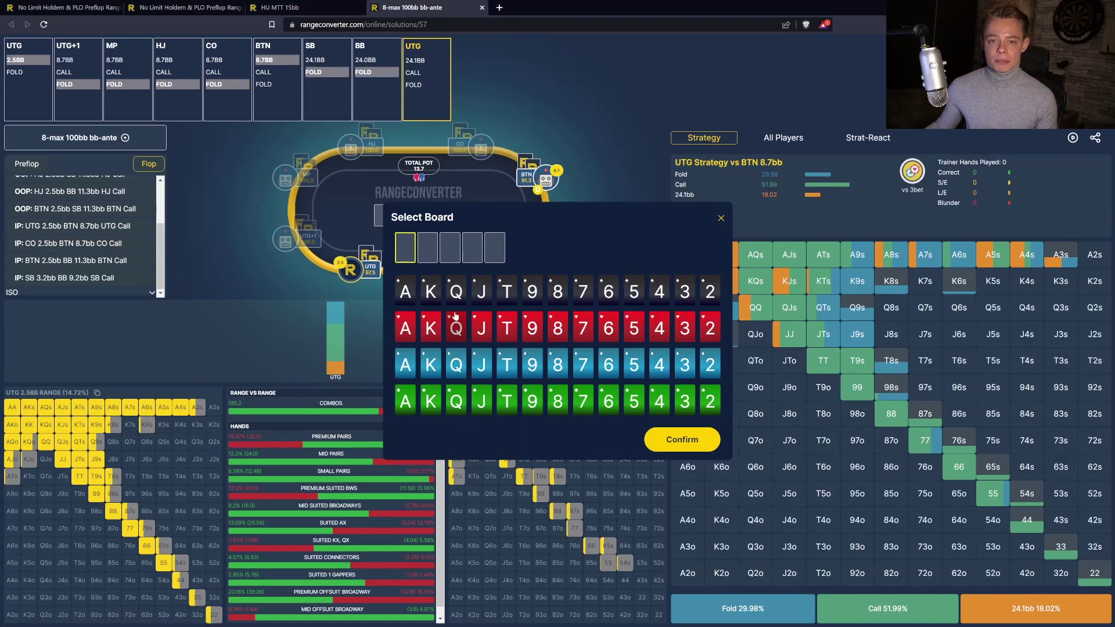
pyautogui.click(406, 290)
pyautogui.click(430, 327)
pyautogui.click(507, 364)
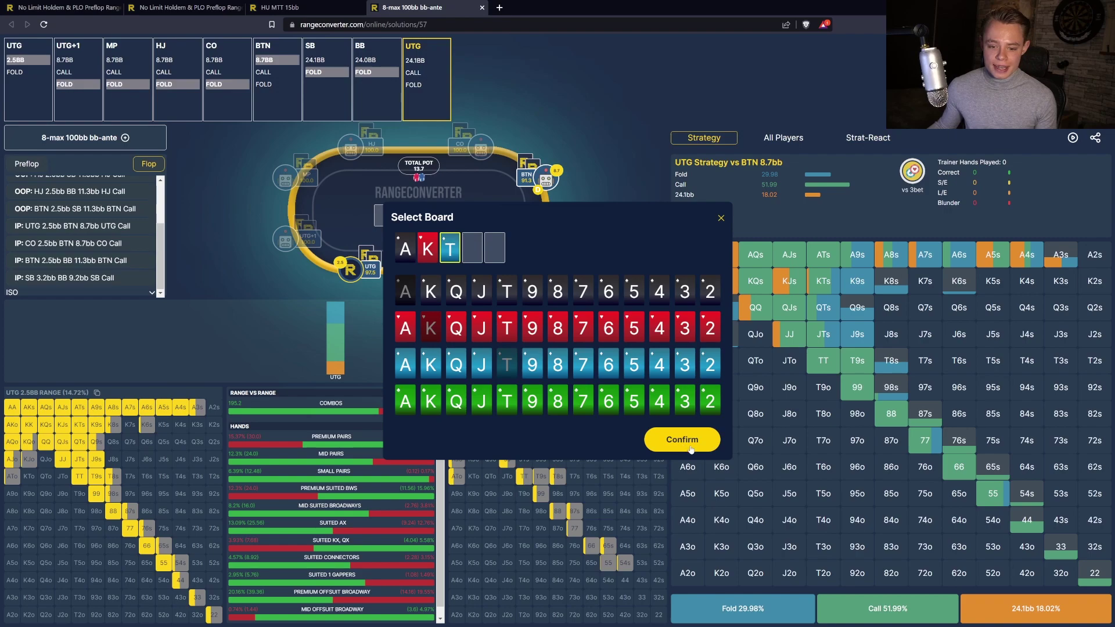
pyautogui.click(683, 446)
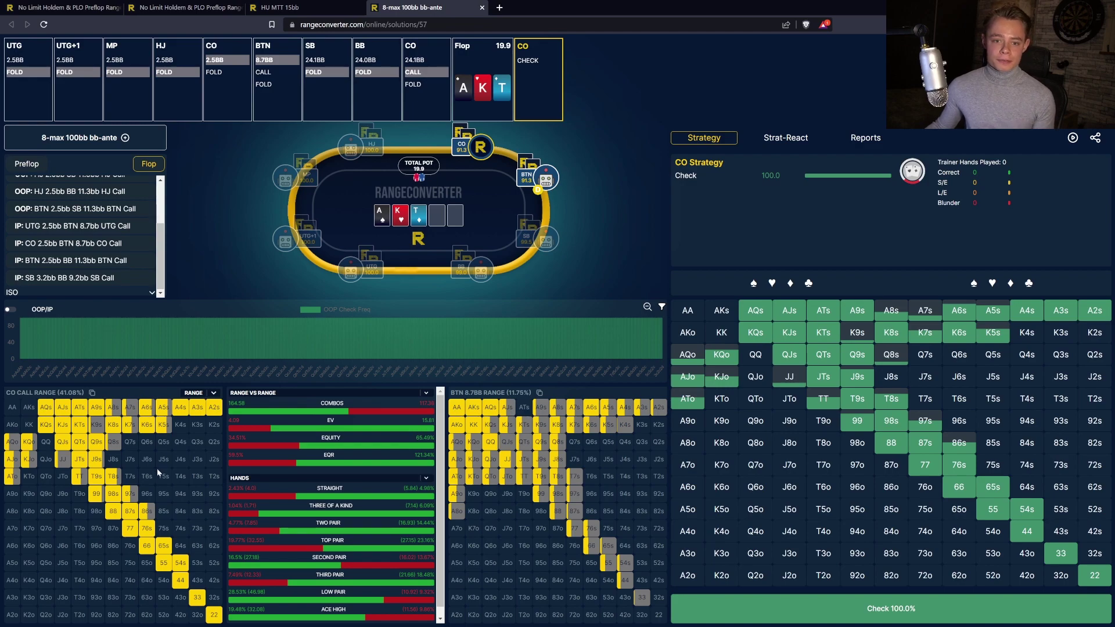
# - Inspect the hand combos in the BTN 8.7bb range and the preflop action frequencies of UTG and SB
pyautogui.moveTo(475, 475)
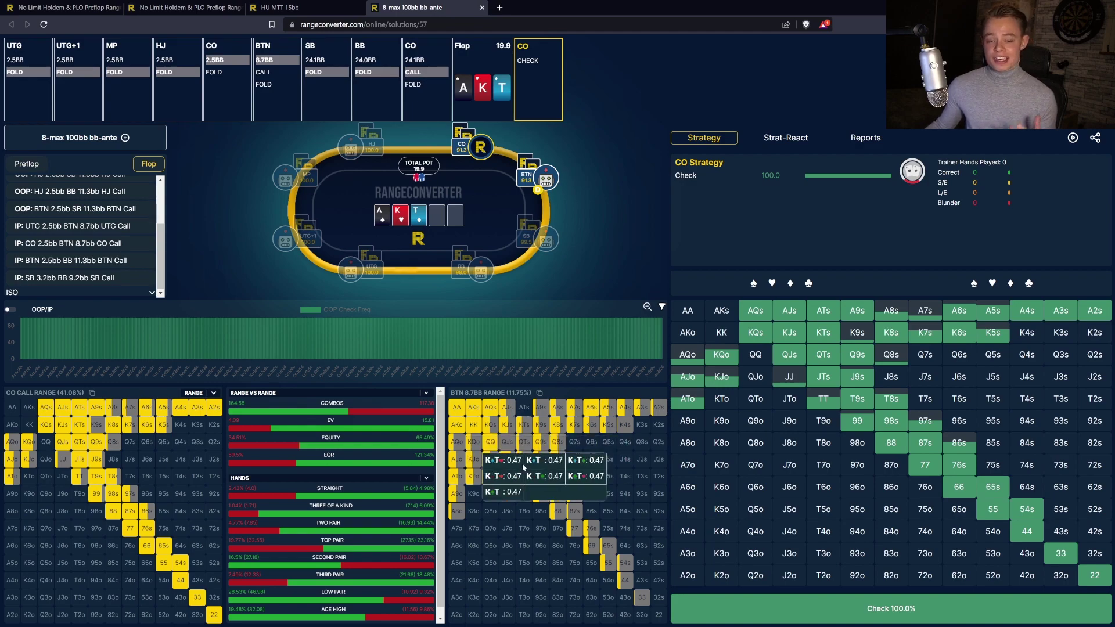
pyautogui.click(410, 222)
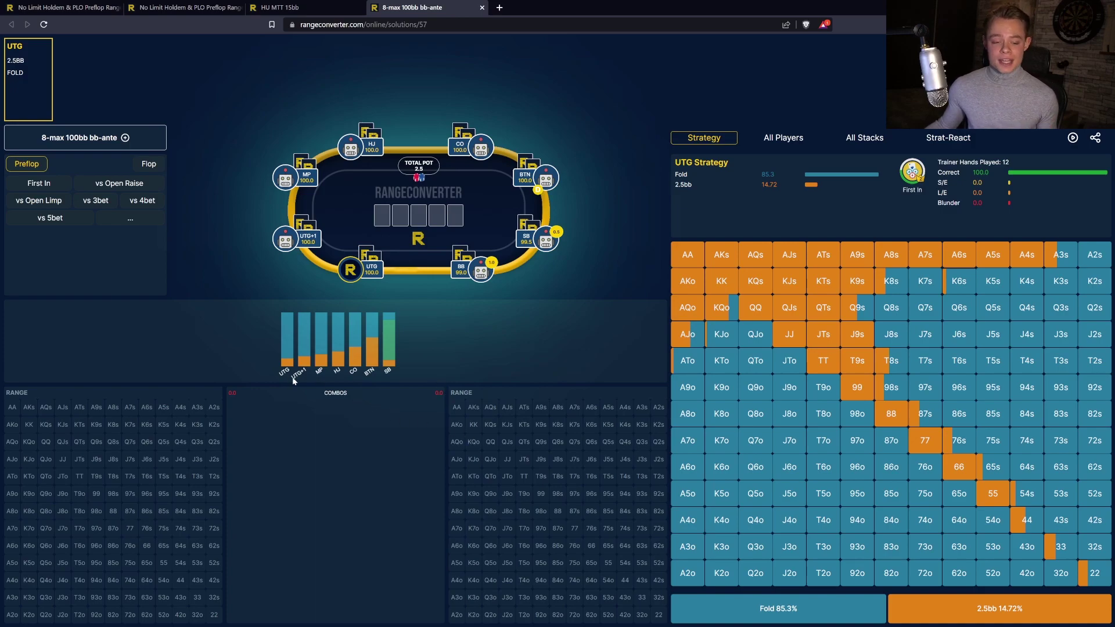
pyautogui.moveTo(289, 357)
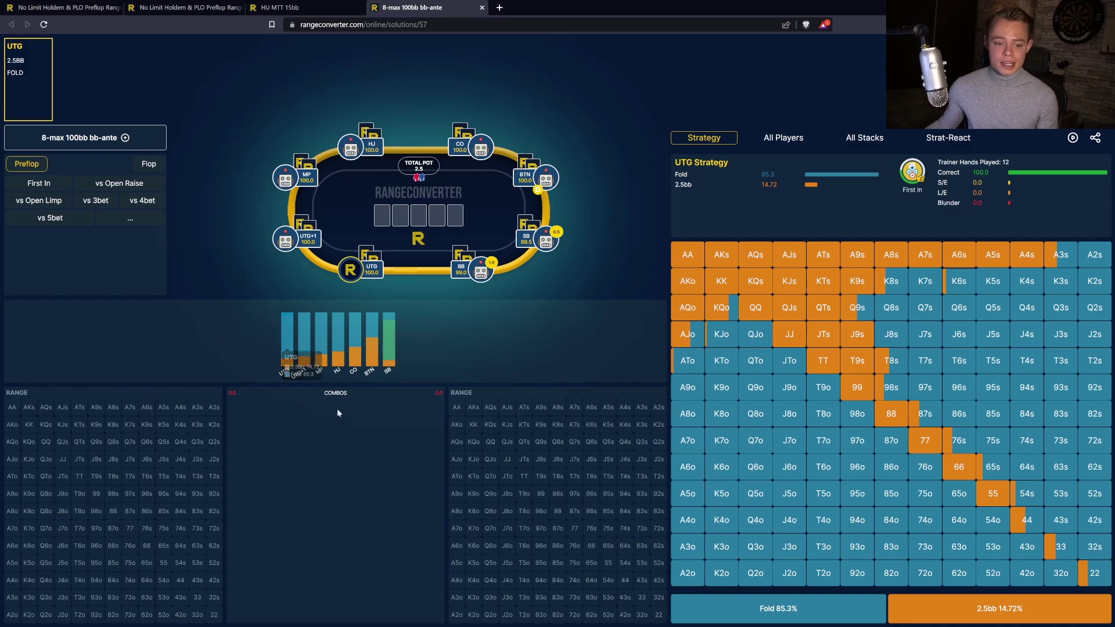
pyautogui.moveTo(388, 361)
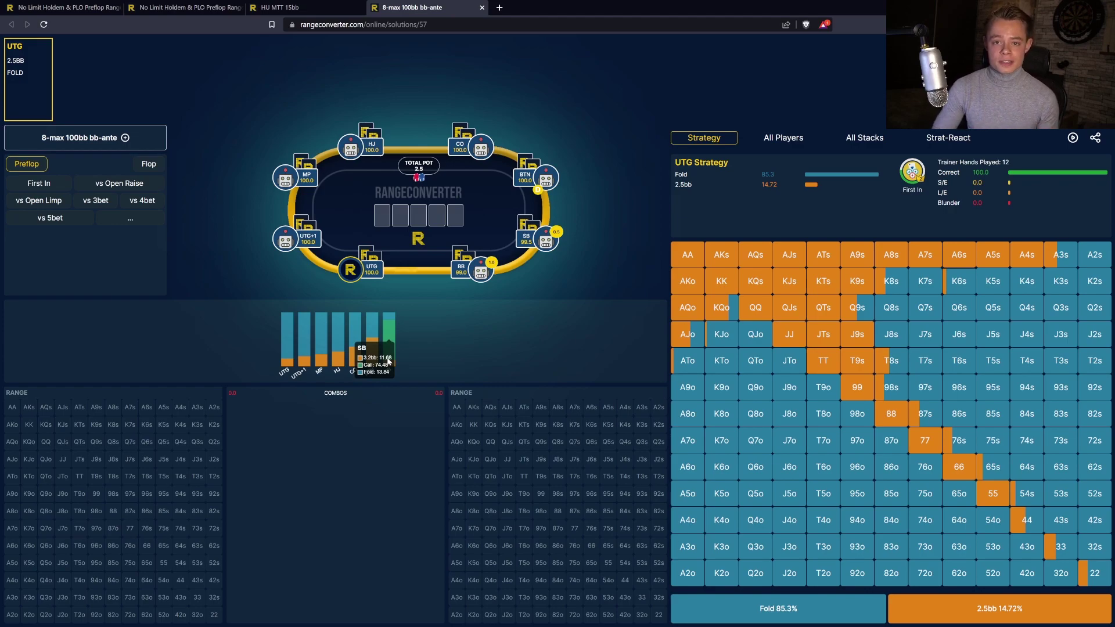
# - Open a duplicate of the 8-max 100bb bb-ante solution and view its strategy charts for all players and all stacks
pyautogui.hotkey('alt', 'shift', 'd')
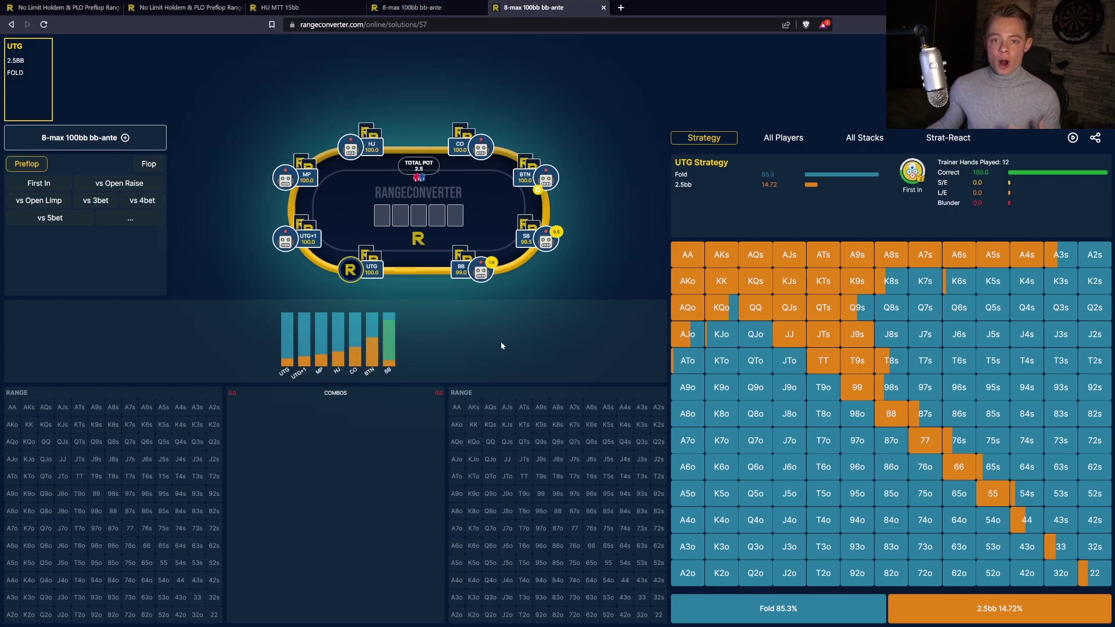
pyautogui.click(783, 139)
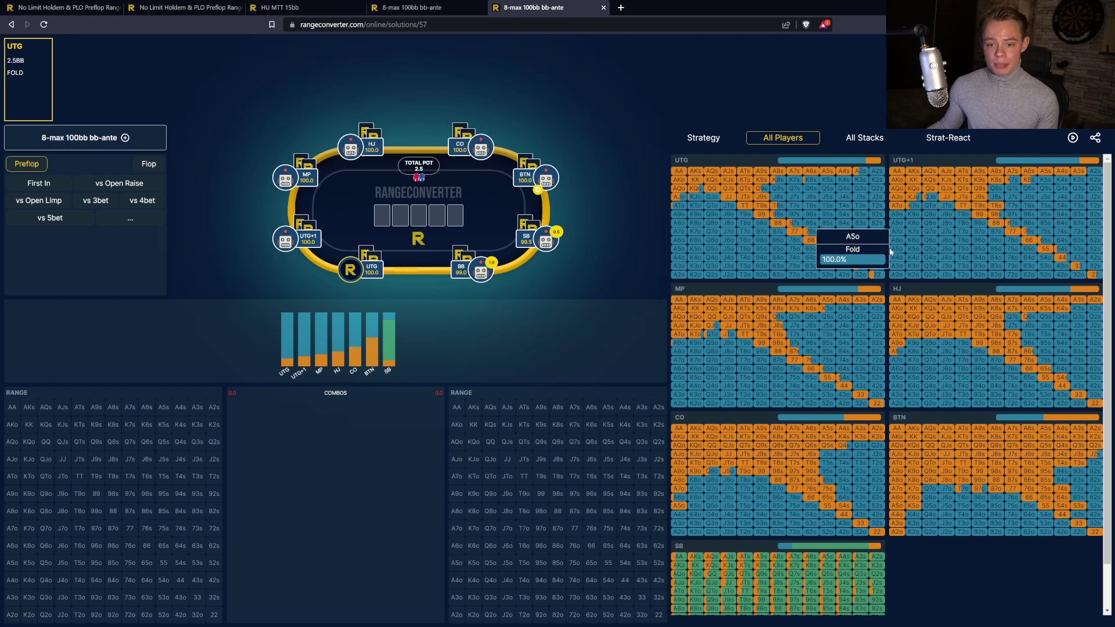
pyautogui.click(863, 139)
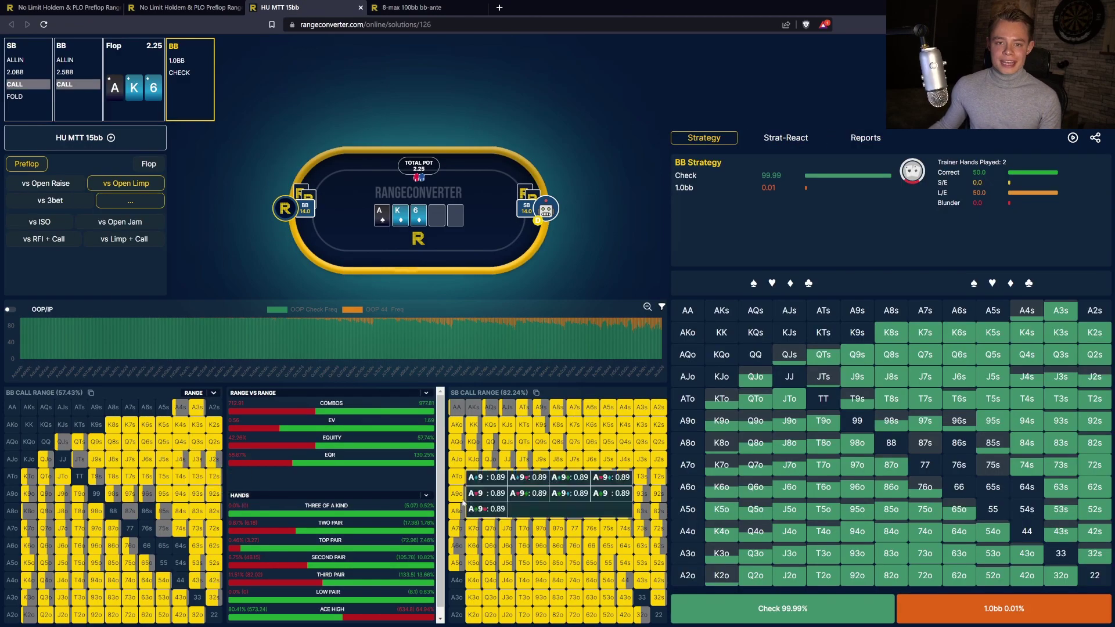
# - Switch the display option of the BB call range grid on the HU MTT 15bb flop
pyautogui.click(213, 394)
pyautogui.click(206, 413)
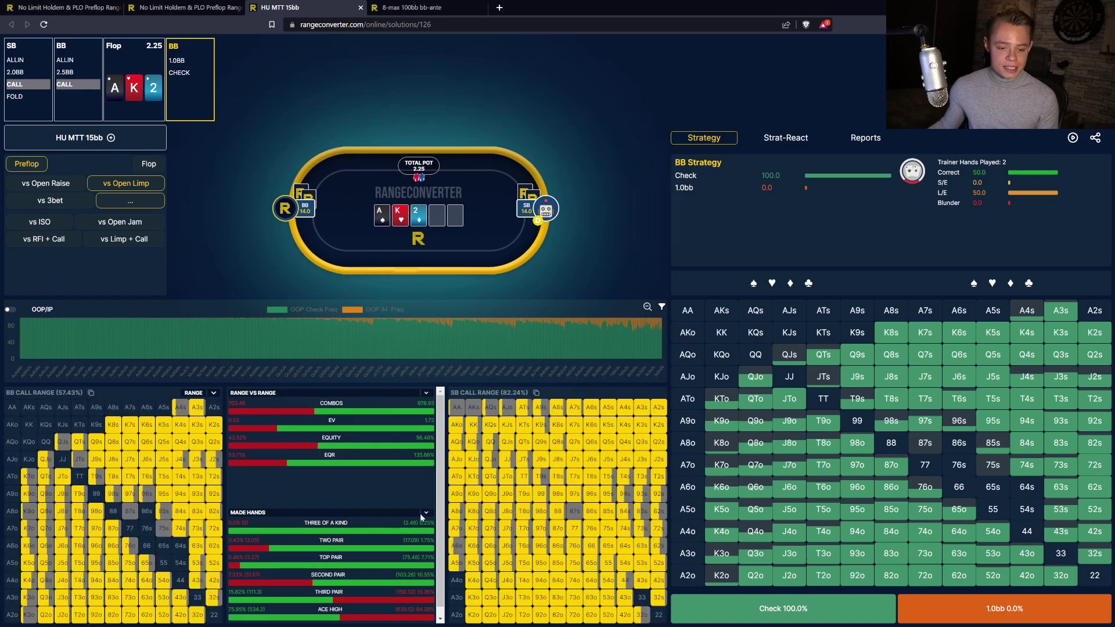
# - Show the draws and equity groups breakdowns of both ranges and highlight the hands in the top and bottom 25% groups
pyautogui.click(420, 513)
pyautogui.click(281, 537)
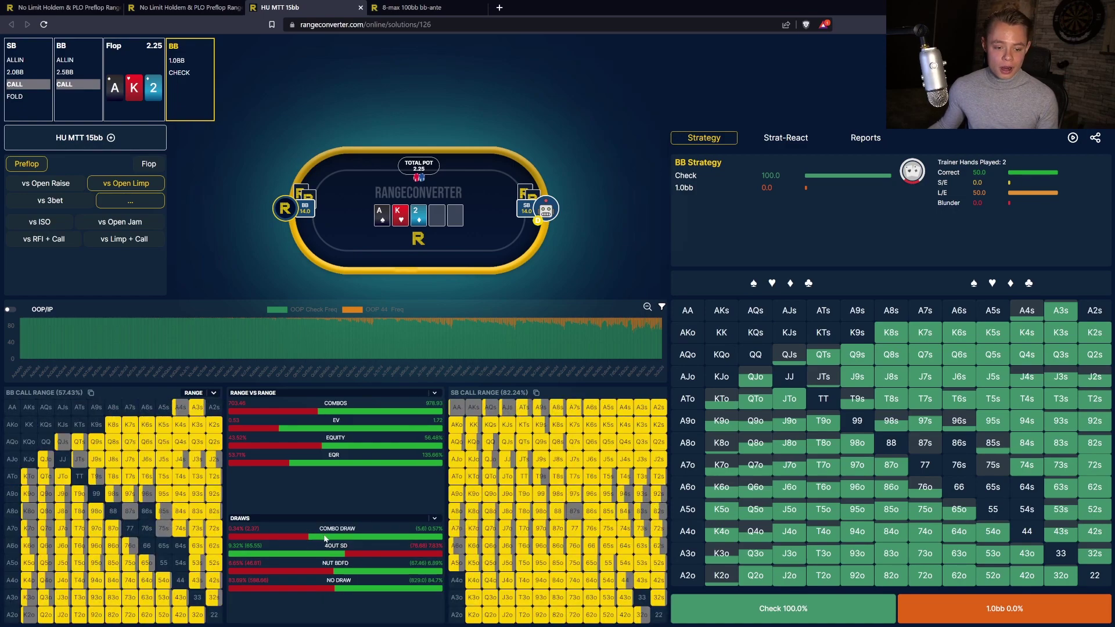
pyautogui.click(434, 519)
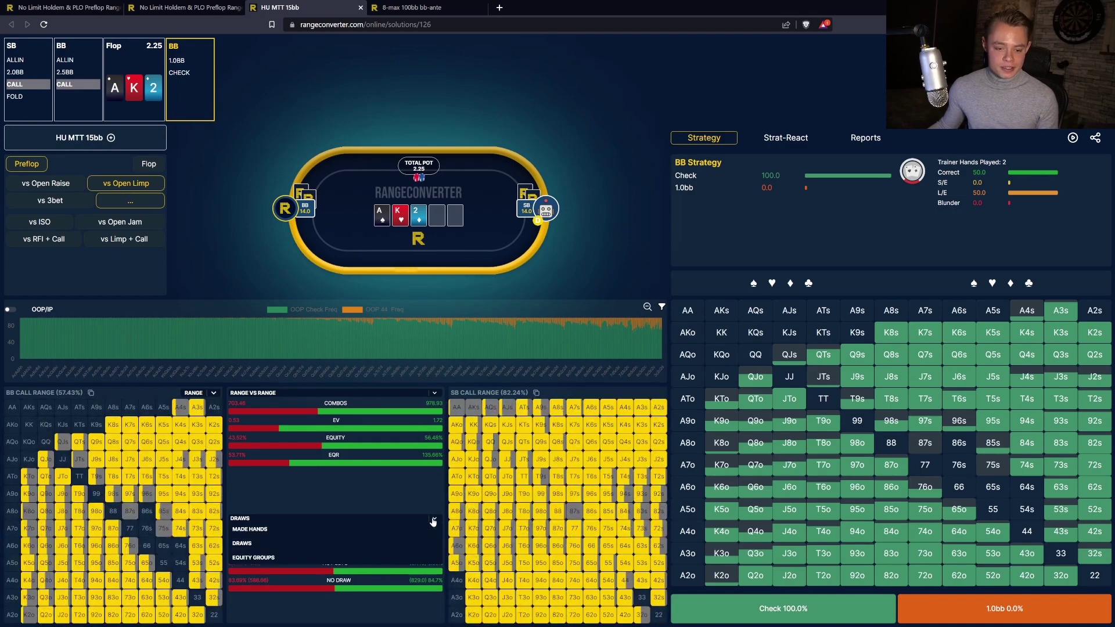
pyautogui.click(300, 558)
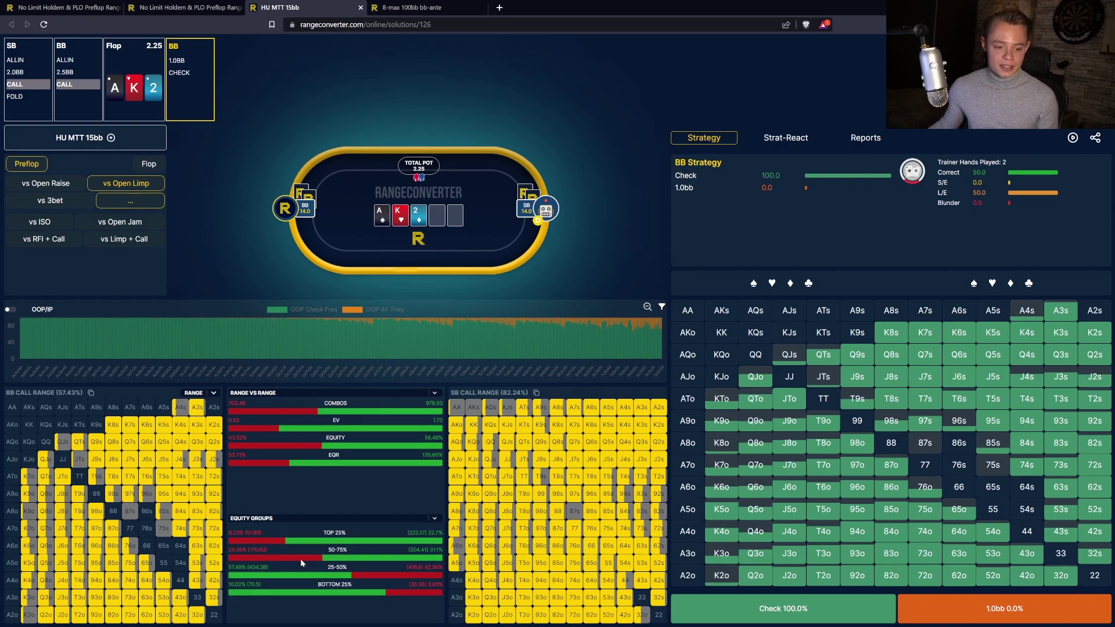
pyautogui.moveTo(334, 535)
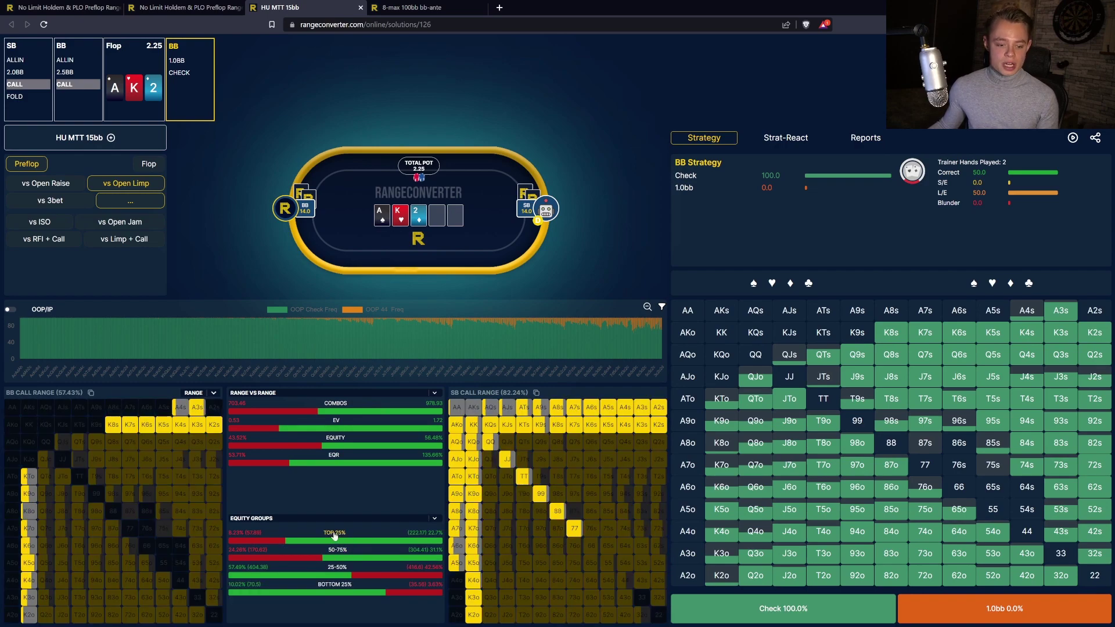
pyautogui.moveTo(342, 588)
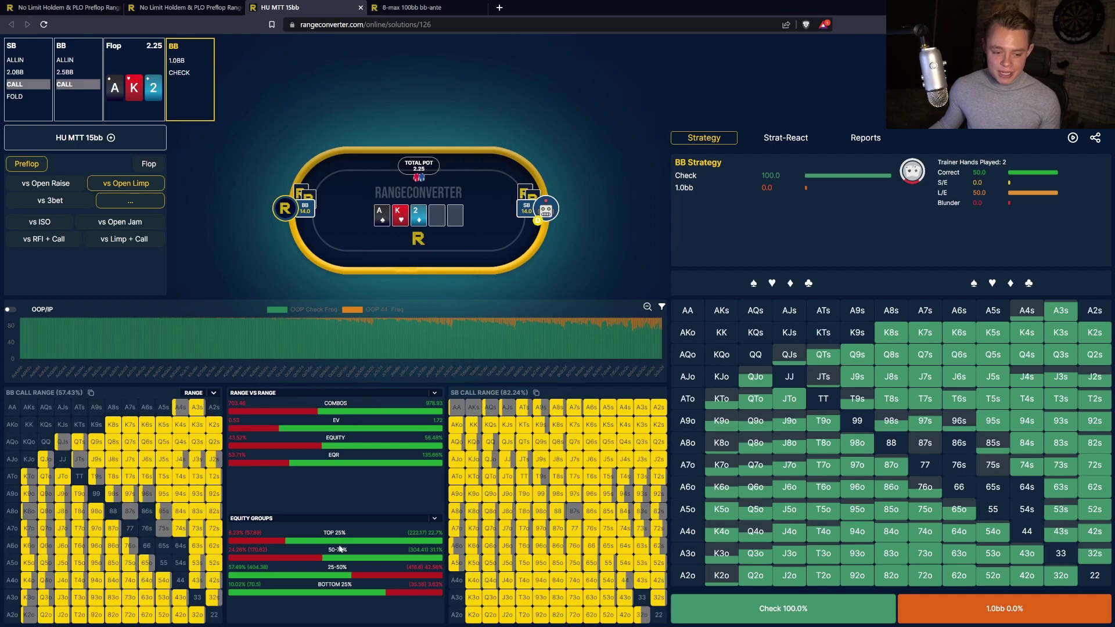
# - Copy the SB call range of the HU MTT 15bb flop to the clipboard
pyautogui.moveTo(473, 502)
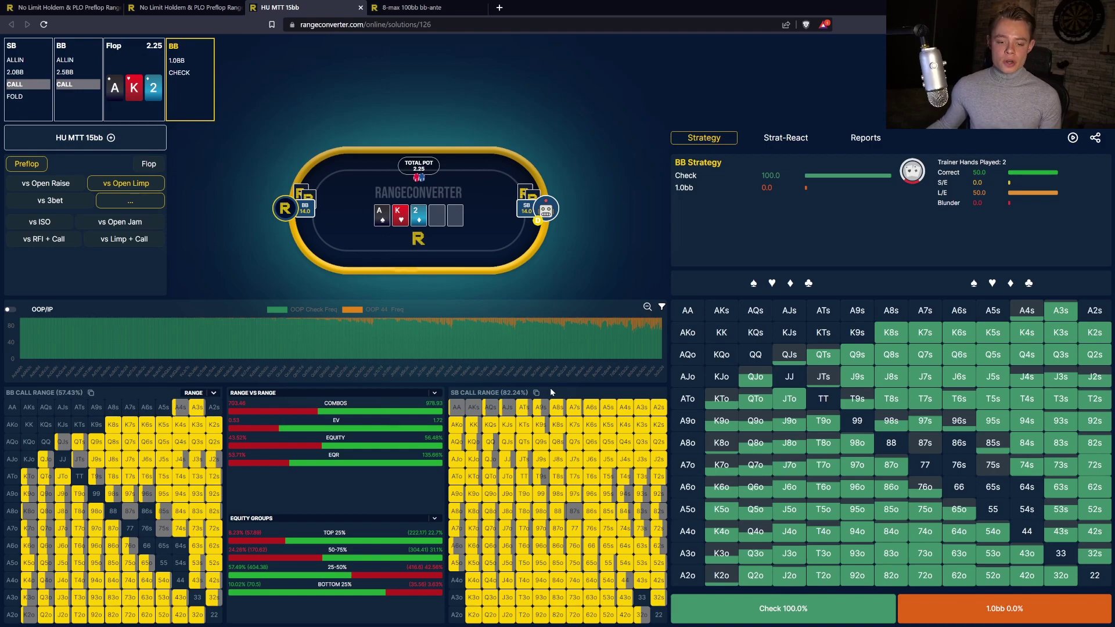
pyautogui.click(536, 393)
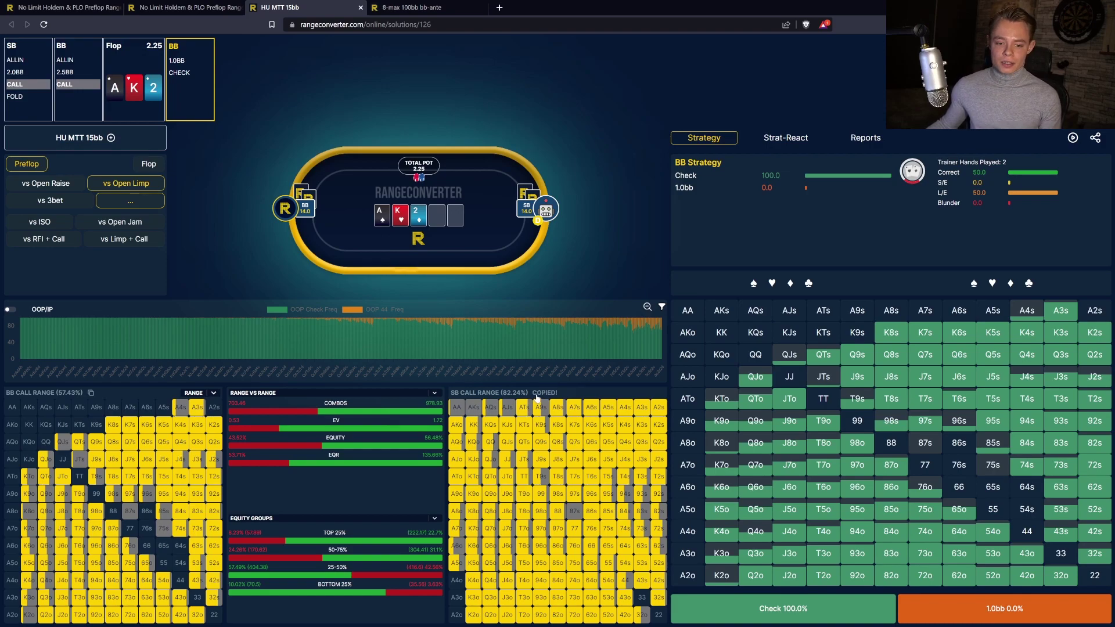
# - Review UTG's strategy versus the BB check in the 8-max 100bb bb-ante solution and isolate UTG 4.9bb in Strat-React
pyautogui.hotkey('ctrl', 'Tab')
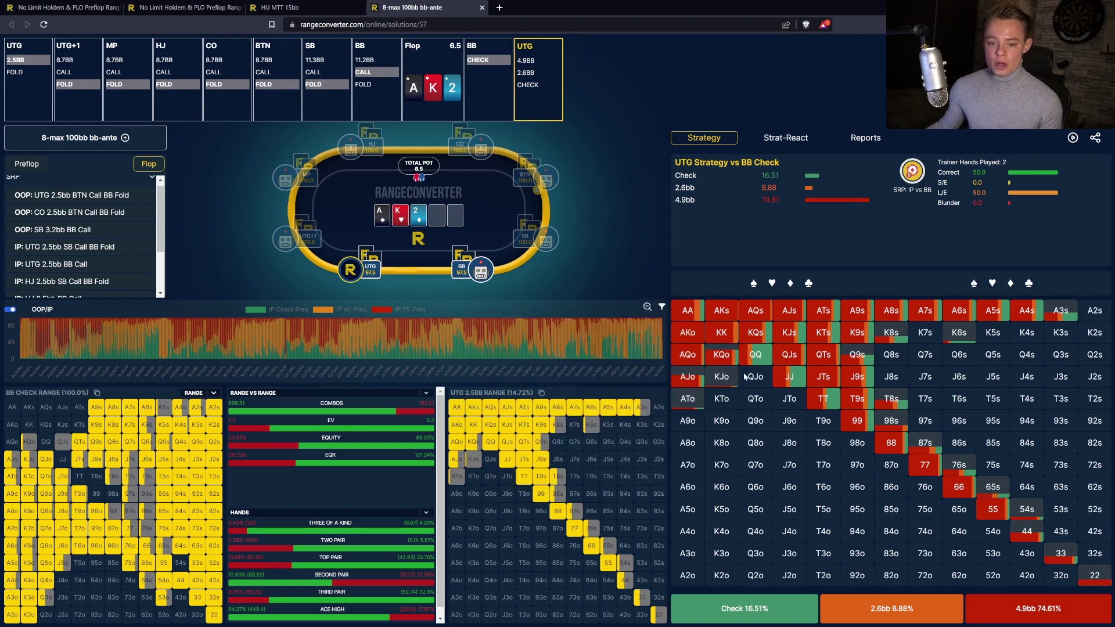
pyautogui.moveTo(805, 372)
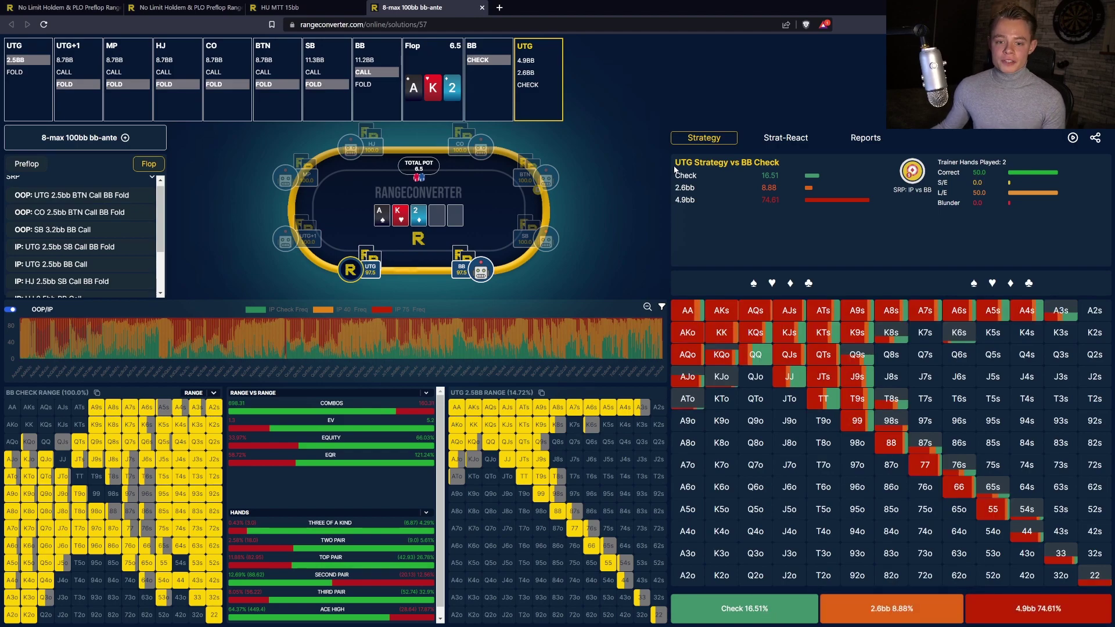
pyautogui.moveTo(675, 163); pyautogui.dragTo(775, 162)
pyautogui.click(745, 204)
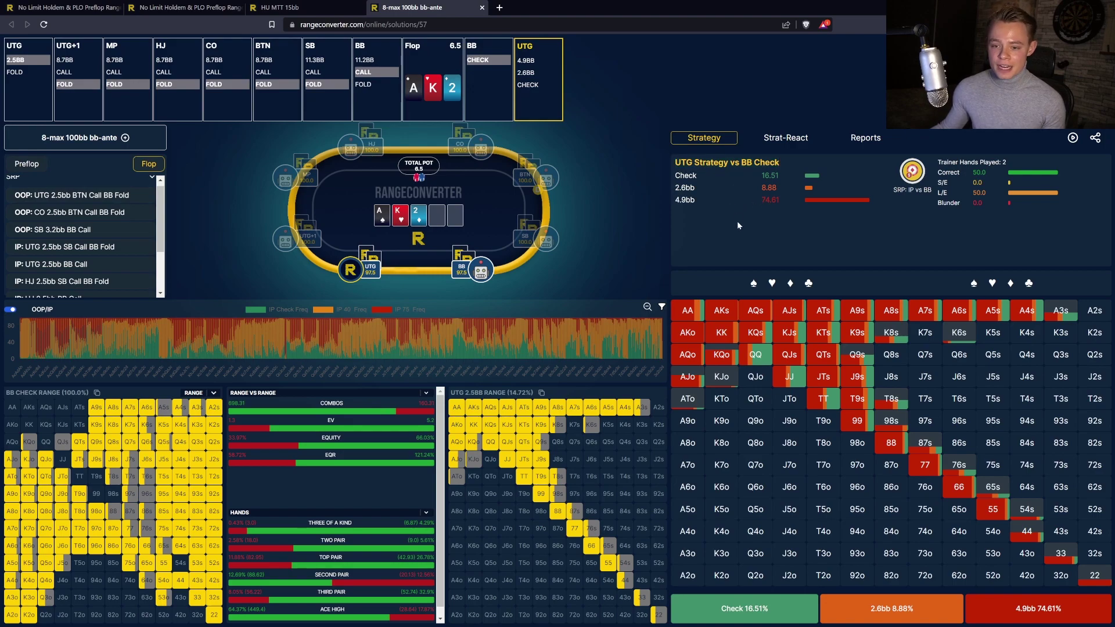
pyautogui.click(914, 179)
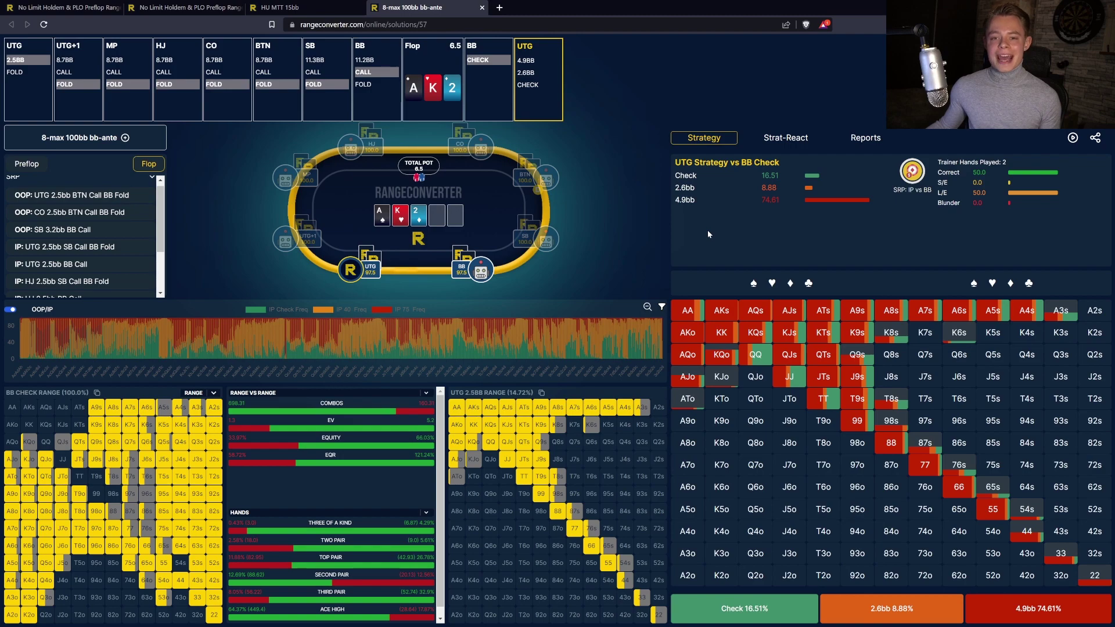
pyautogui.click(785, 139)
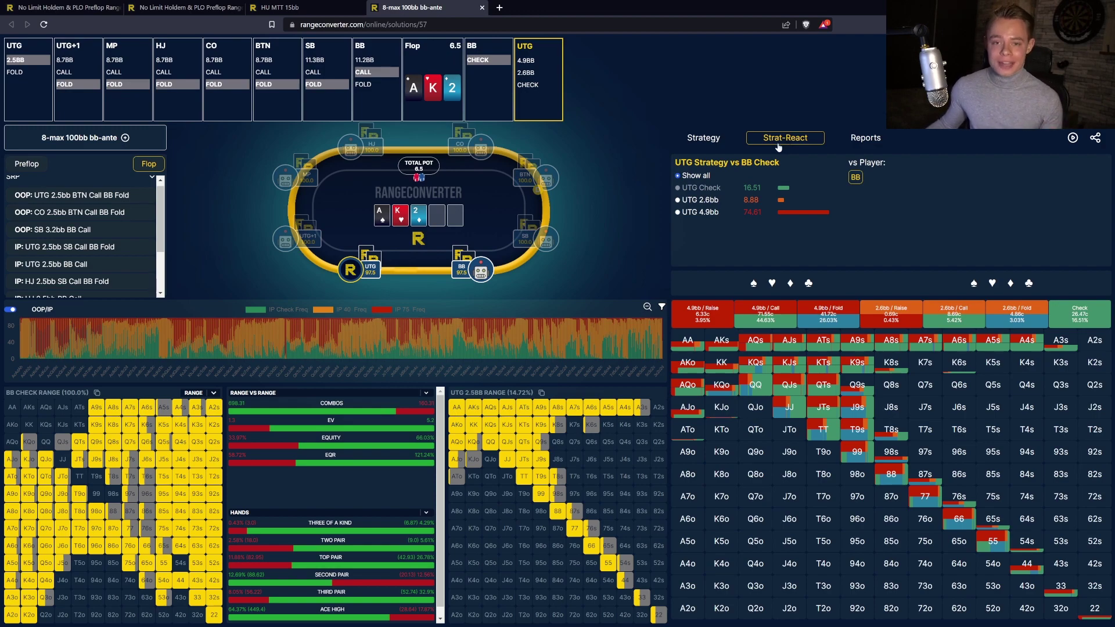
pyautogui.click(678, 217)
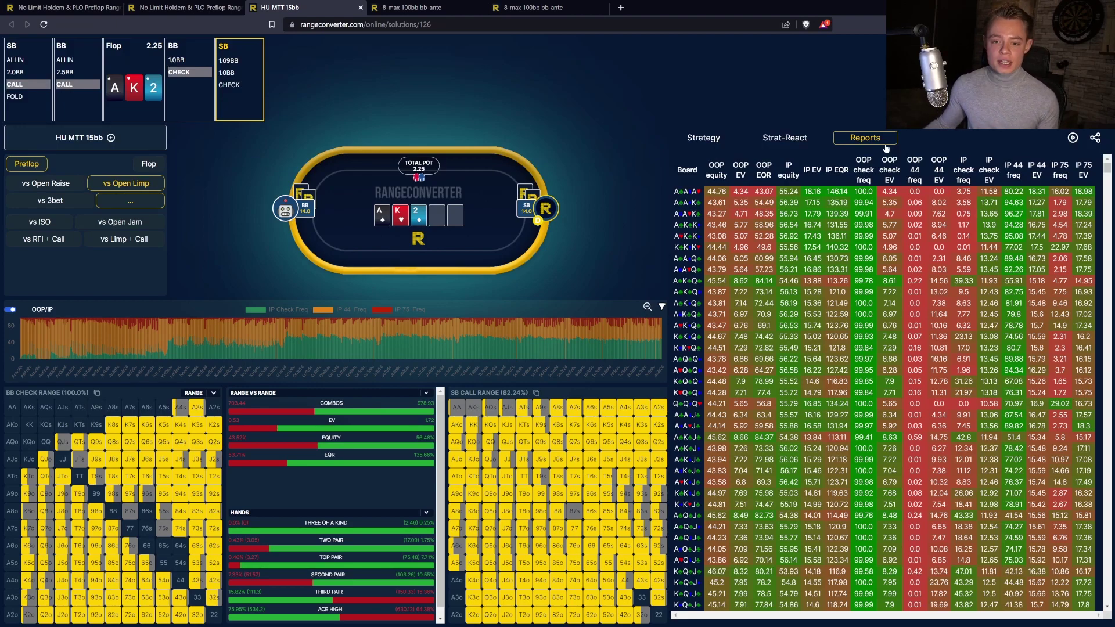
# - Compare the OOP and IP frequencies in the HU MTT 15bb board chart and view its board category filter options
pyautogui.click(663, 308)
pyautogui.click(10, 310)
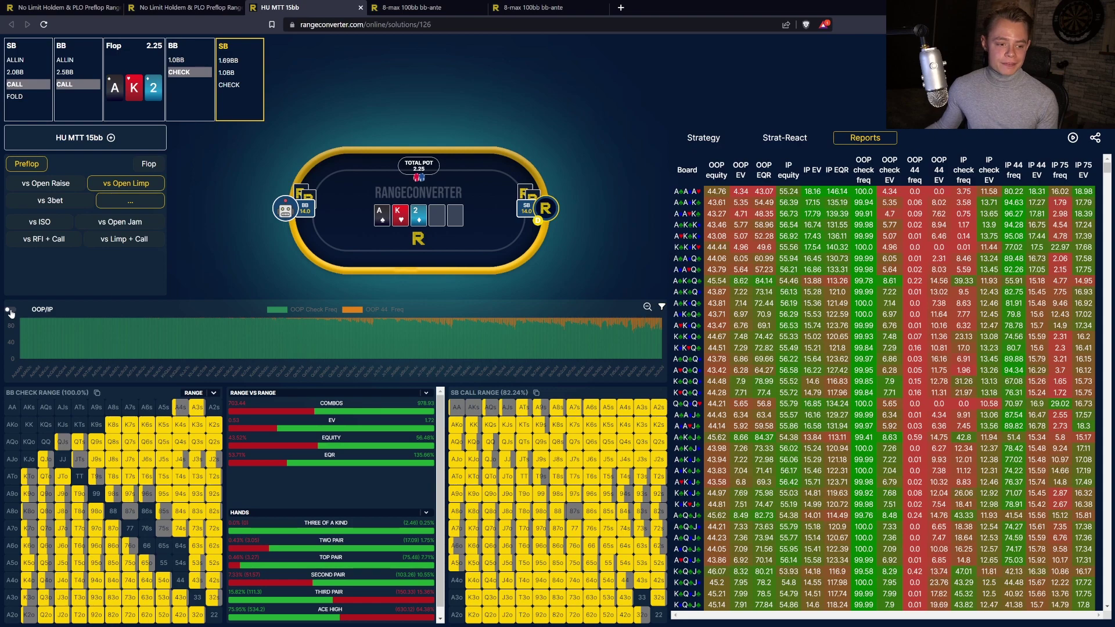
pyautogui.click(10, 310)
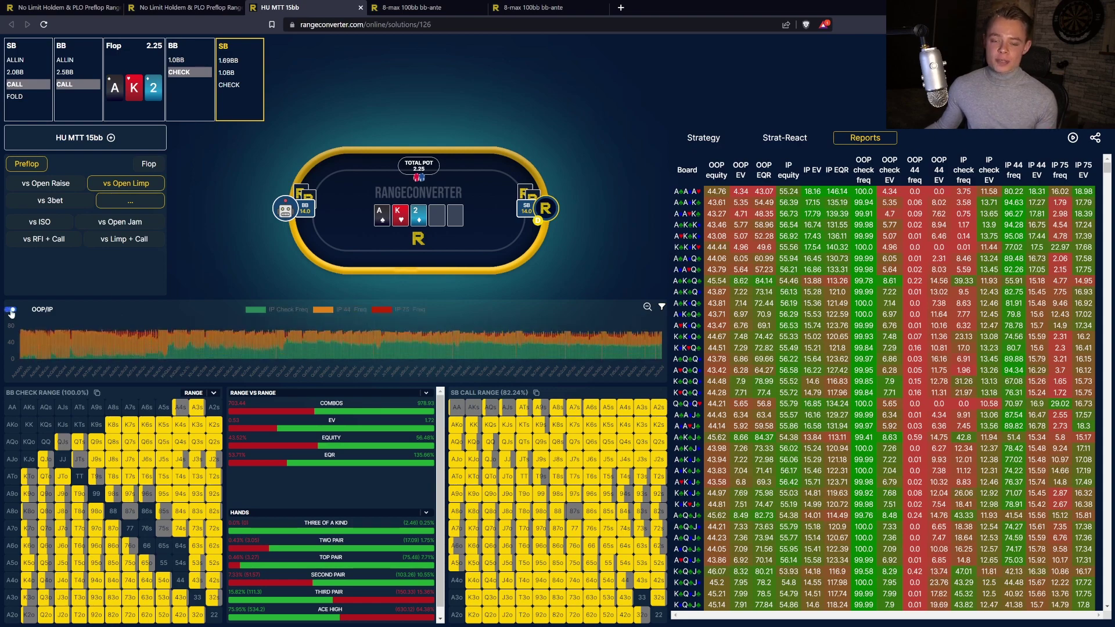
pyautogui.click(661, 305)
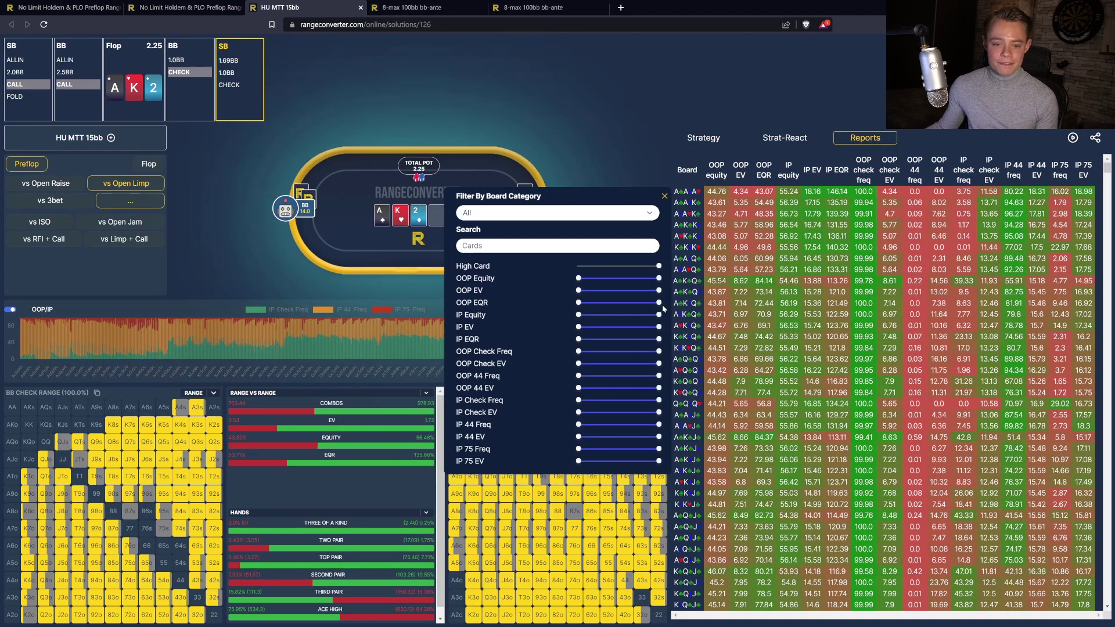
pyautogui.click(664, 197)
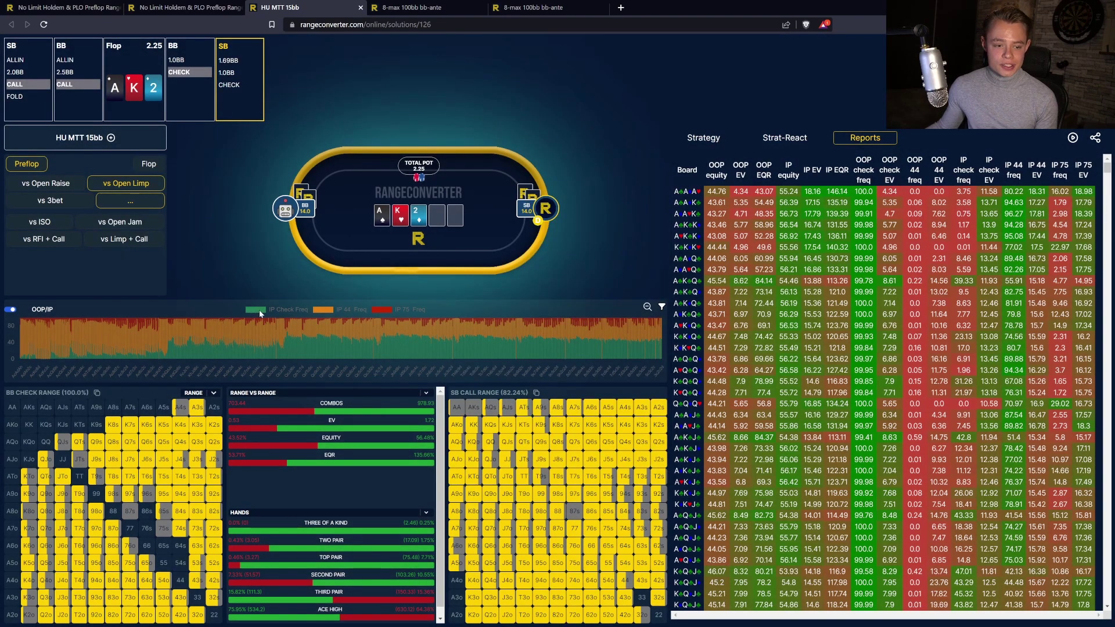
# - Toggle the IP check frequency series in the board chart off and on, and inspect a single board's bar
pyautogui.click(259, 309)
pyautogui.click(259, 309)
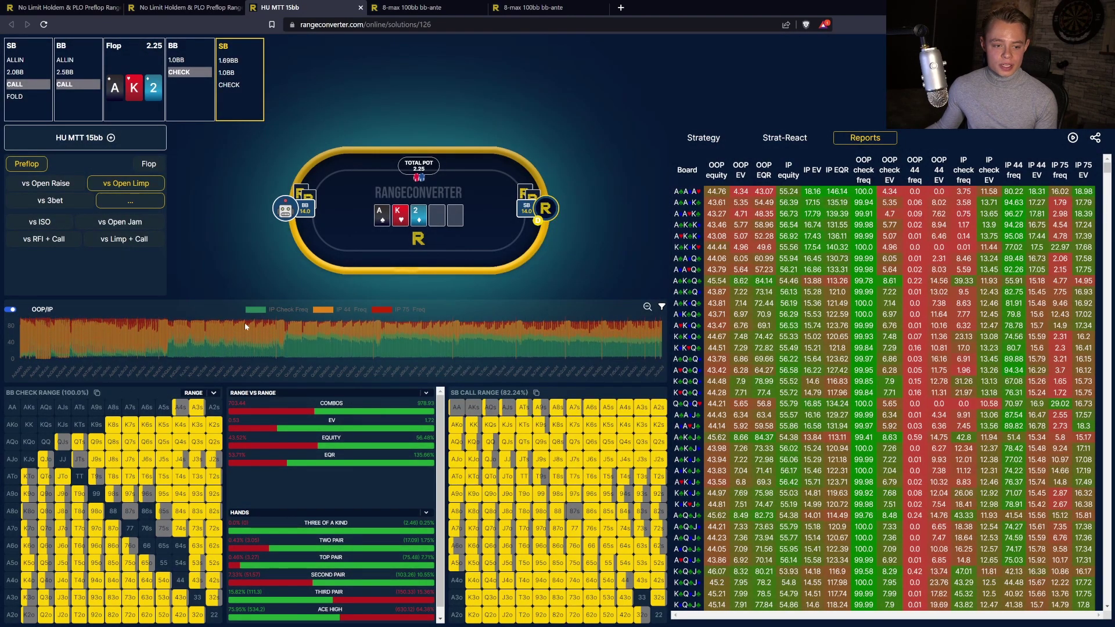
pyautogui.click(249, 336)
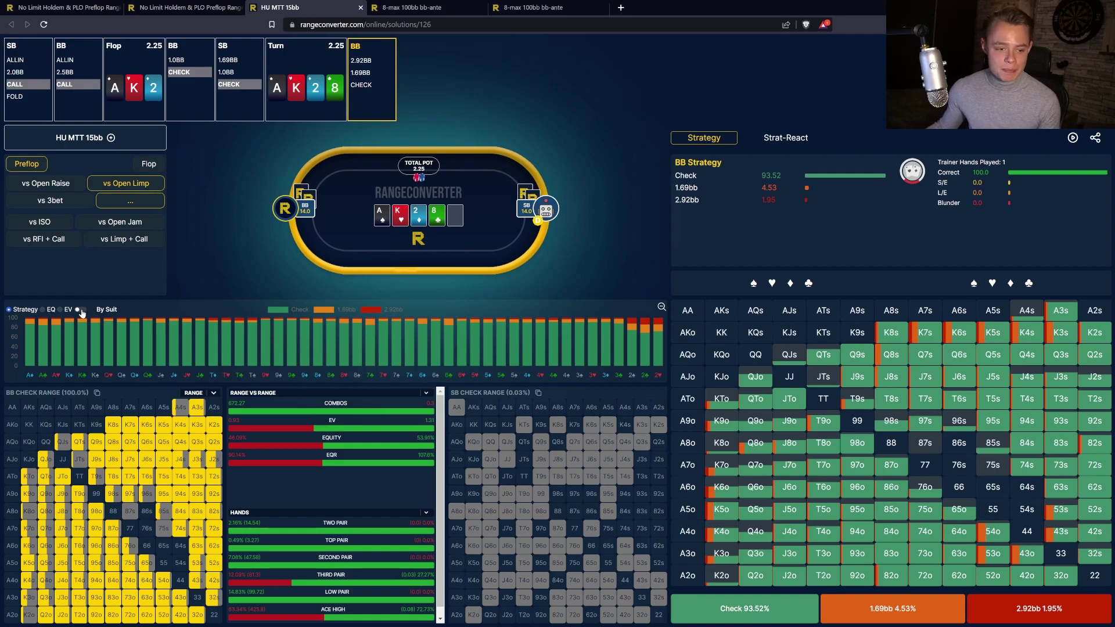
# - Toggle the turn card chart's ordering by suit and display its EQ and EV views
pyautogui.click(81, 311)
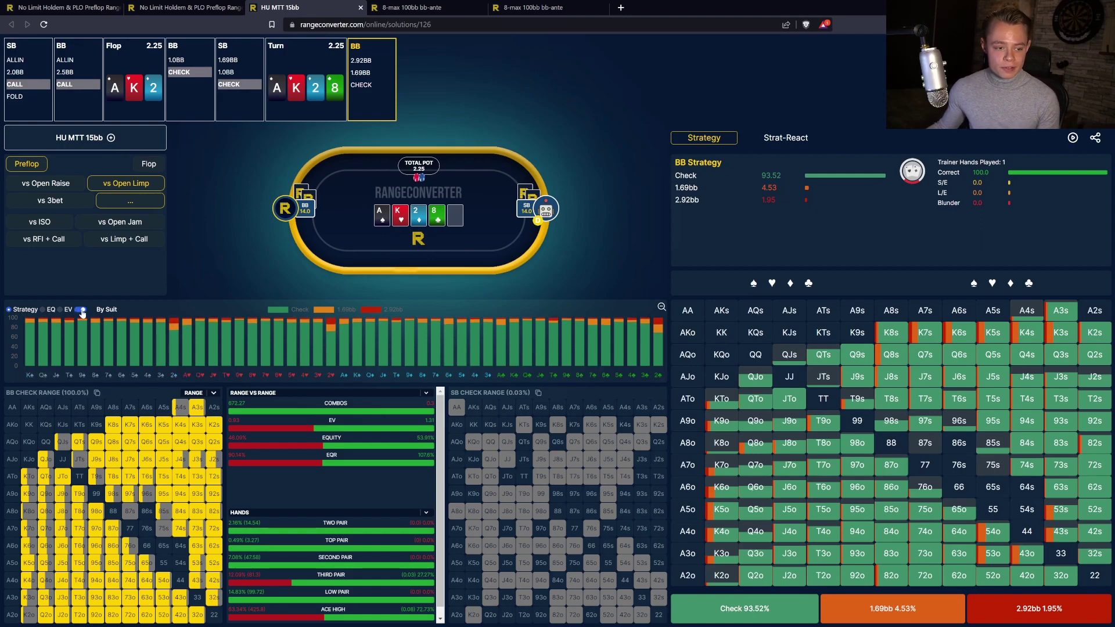
pyautogui.click(81, 310)
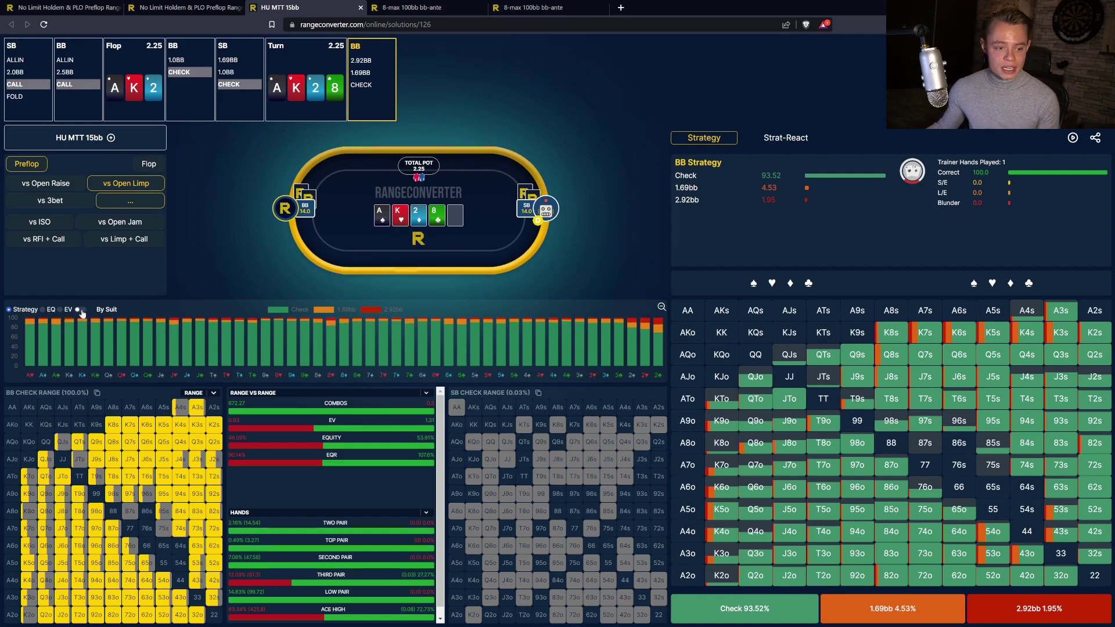
pyautogui.click(43, 310)
pyautogui.click(64, 310)
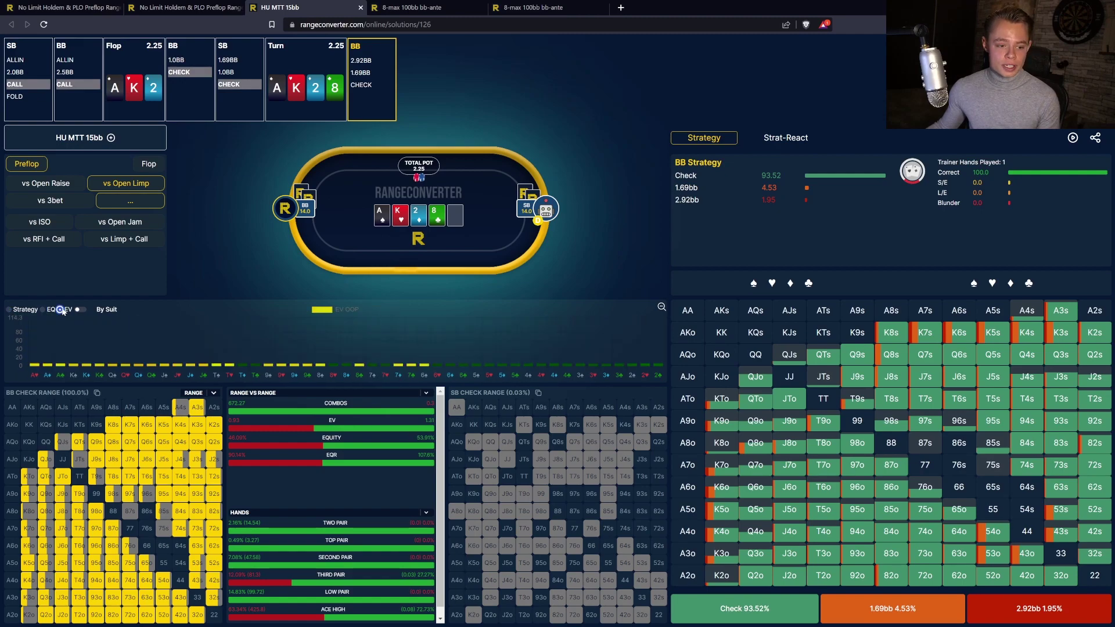